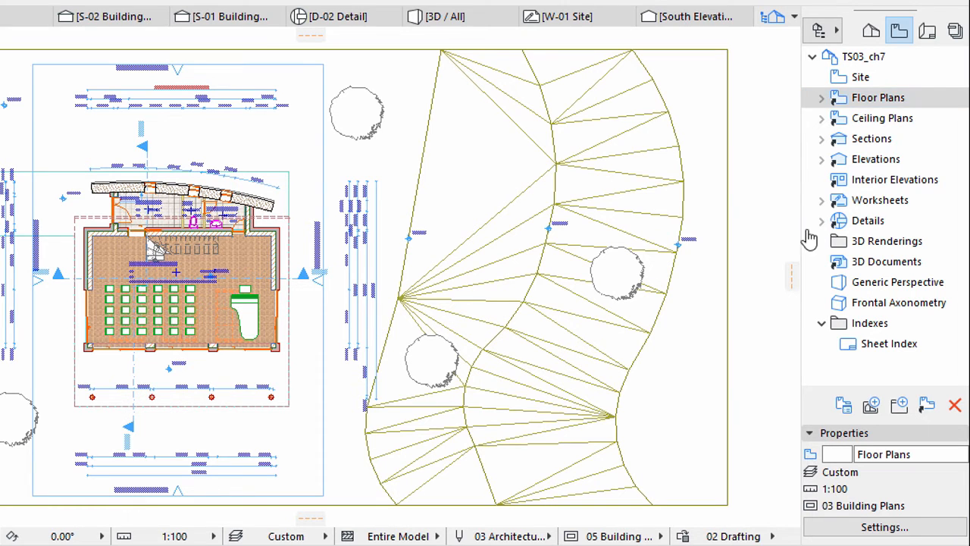
Step: Redefine the Floor Plans views with the current window settings, and open the Site view
right_click(841, 104)
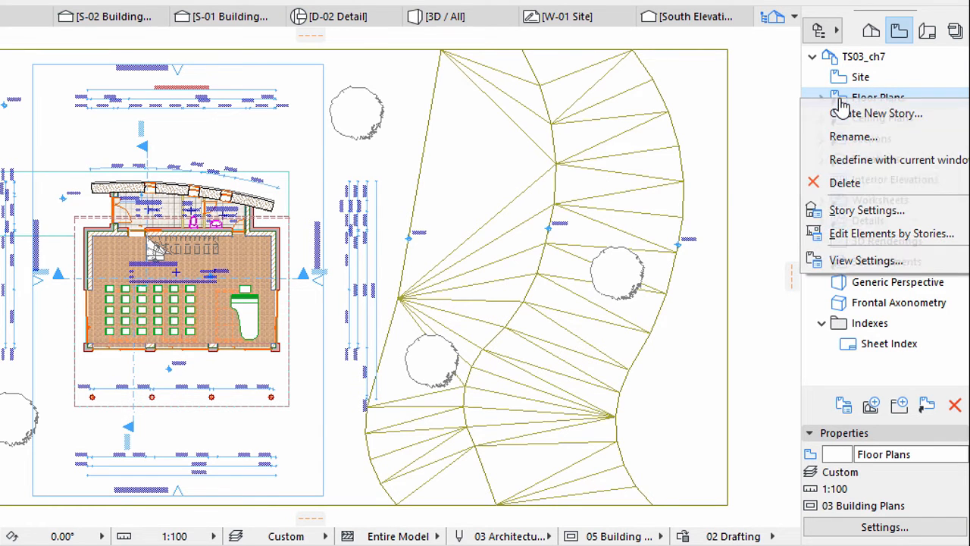
left_click(870, 161)
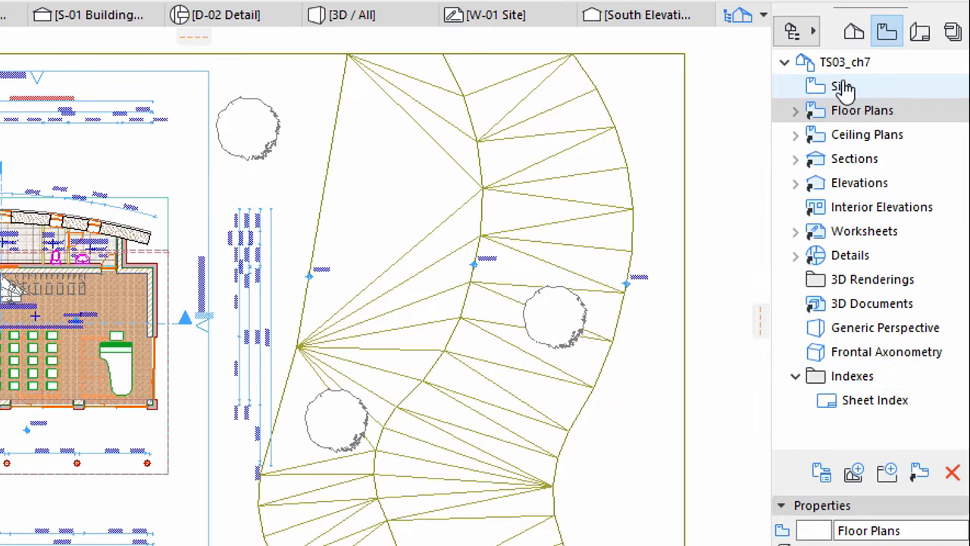
left_click(882, 148)
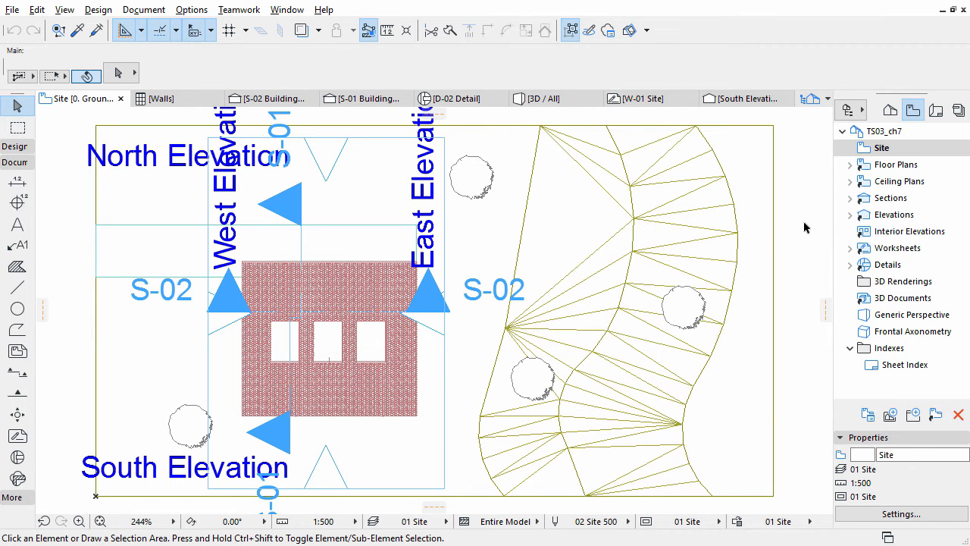
Step: Set the terrain mesh's ridge selection to Show User Defined Ridges in its floor plan display settings
left_click(772, 236)
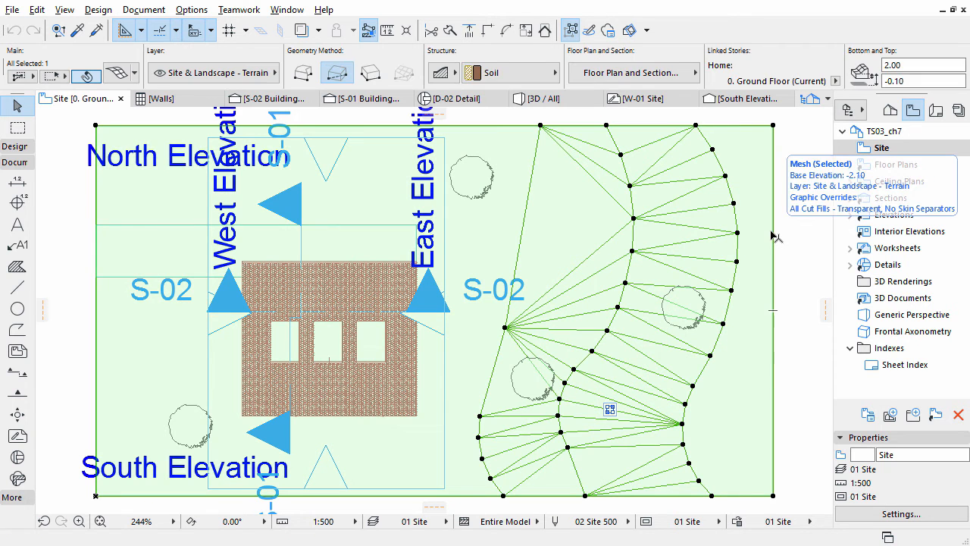
left_click(117, 73)
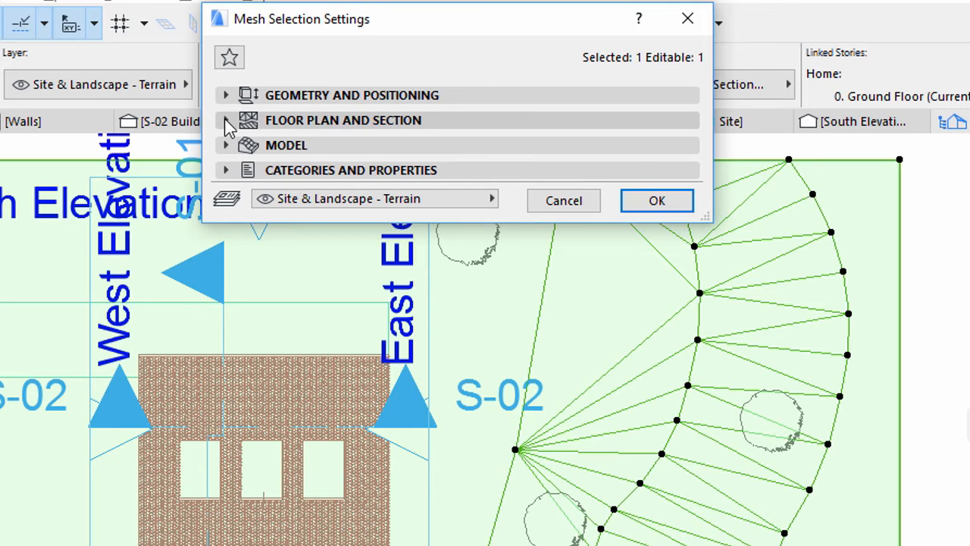
left_click(227, 123)
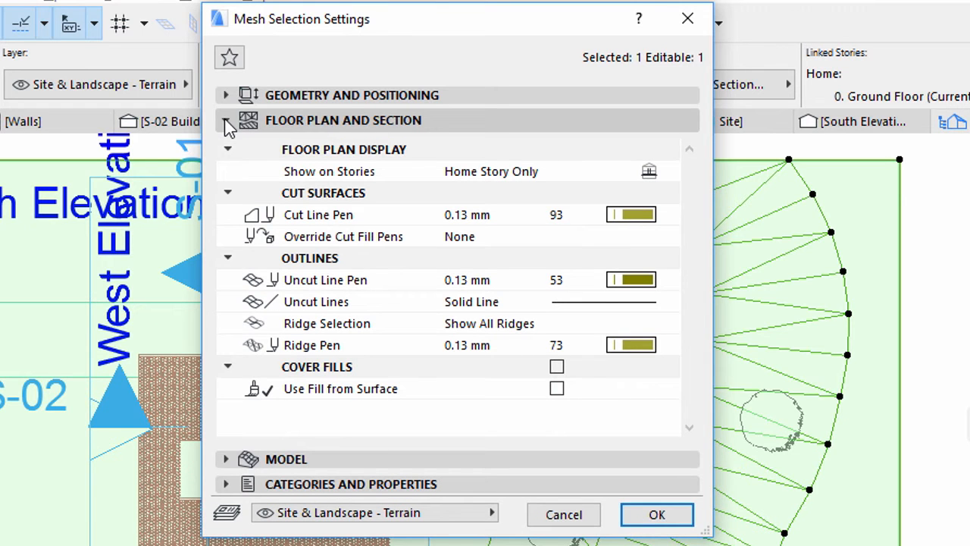
left_click(665, 332)
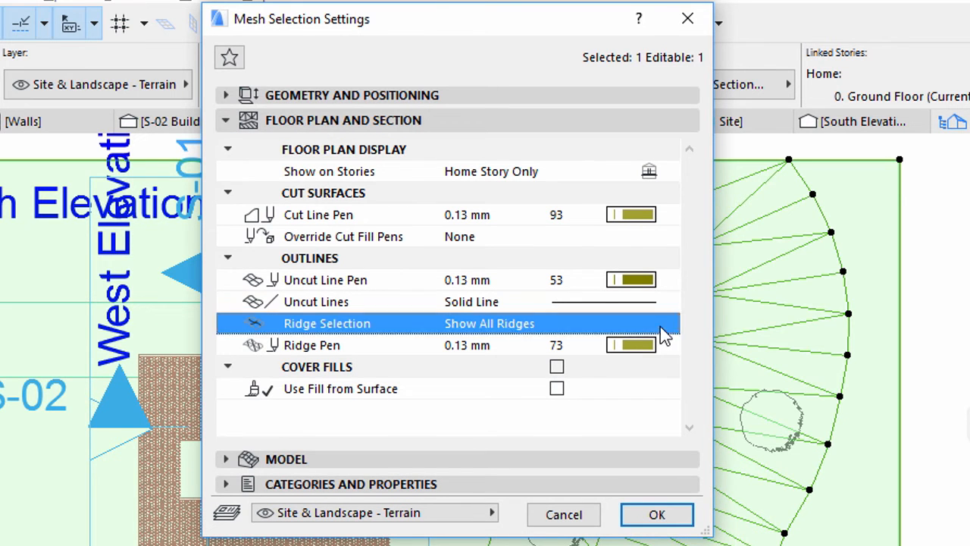
left_click(667, 327)
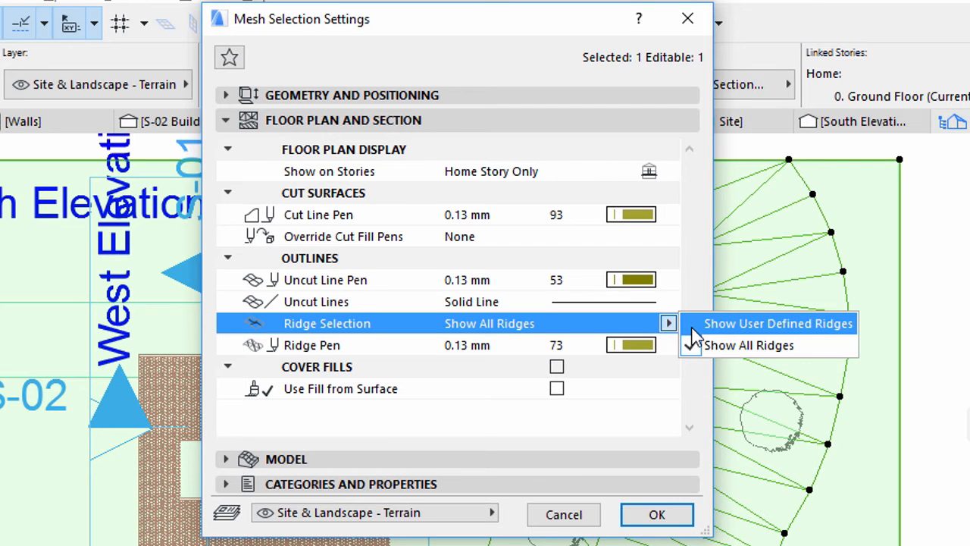
left_click(695, 324)
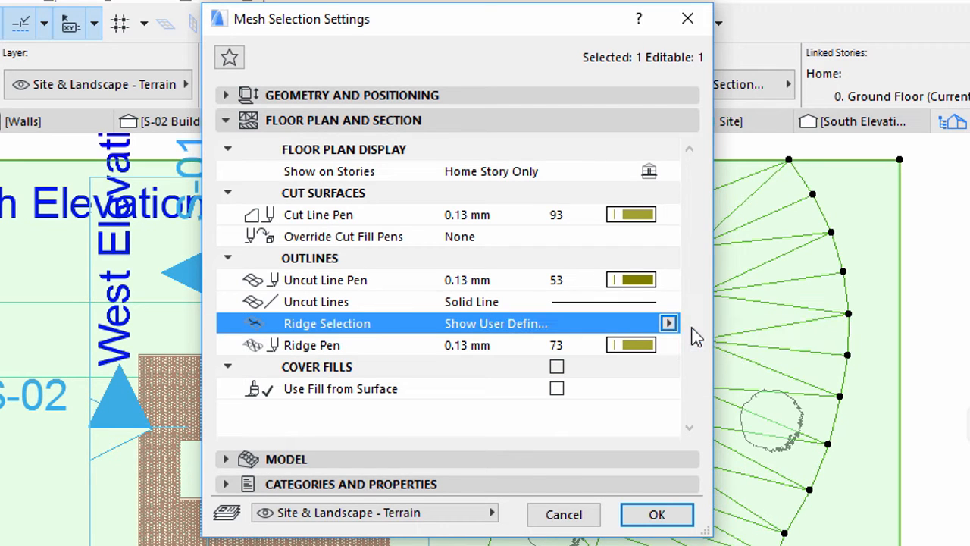
left_click(657, 515)
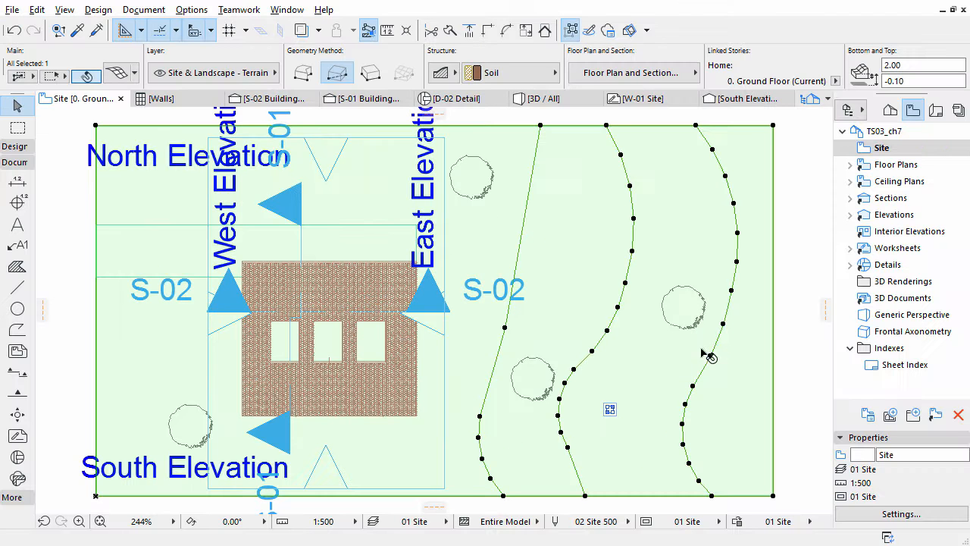
left_click(780, 335)
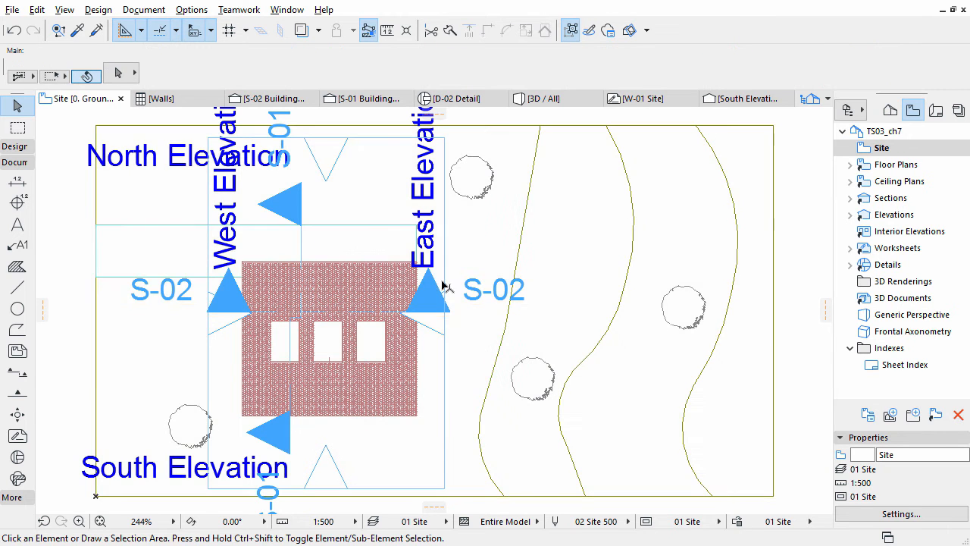
Step: Turn on cover fills for the Exterior Pavement slab north of the building, using the fill from its surface
left_click(368, 230)
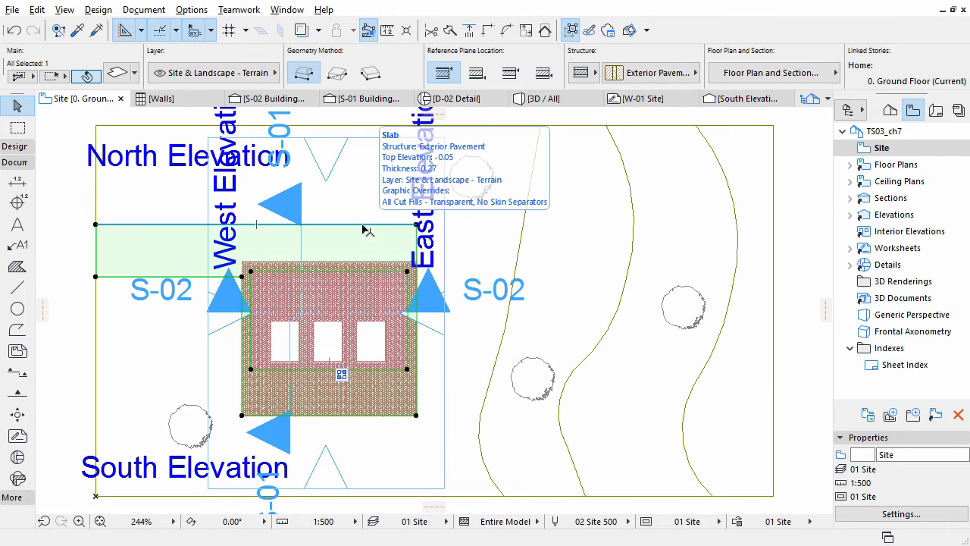
left_click(116, 76)
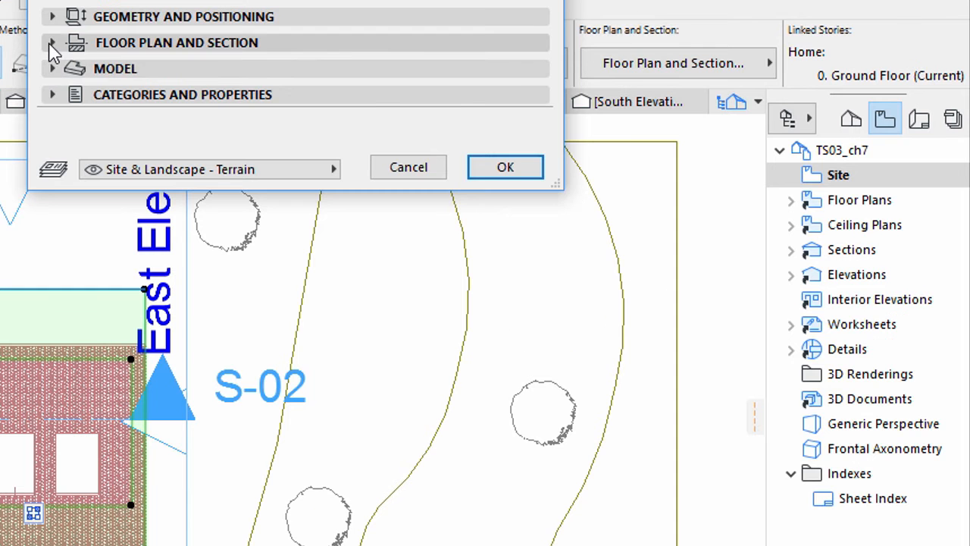
left_click(353, 59)
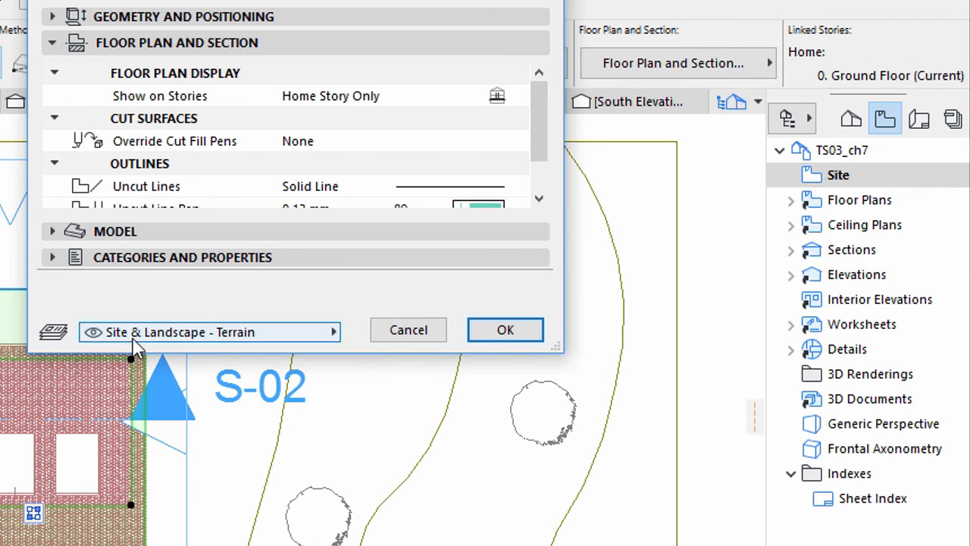
left_click_drag(547, 133, 545, 178)
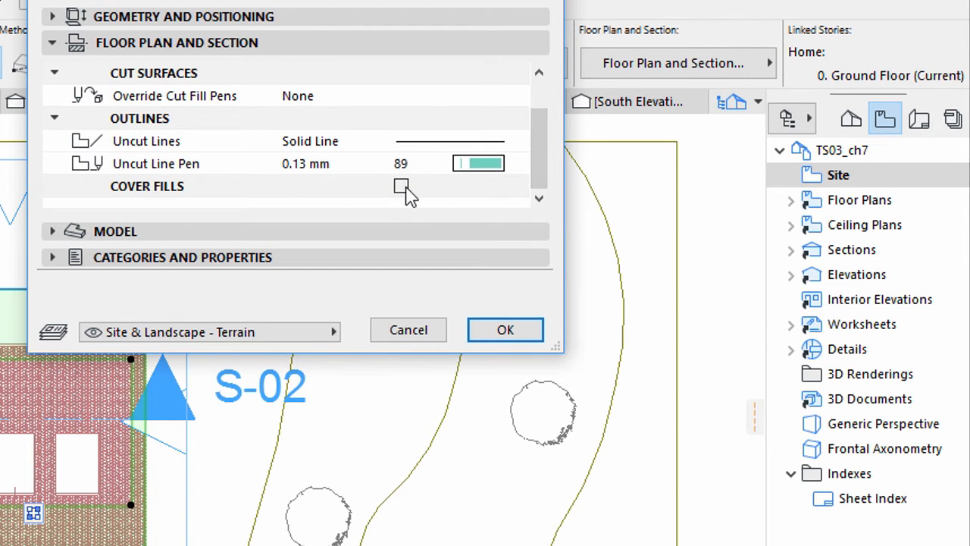
left_click(401, 186)
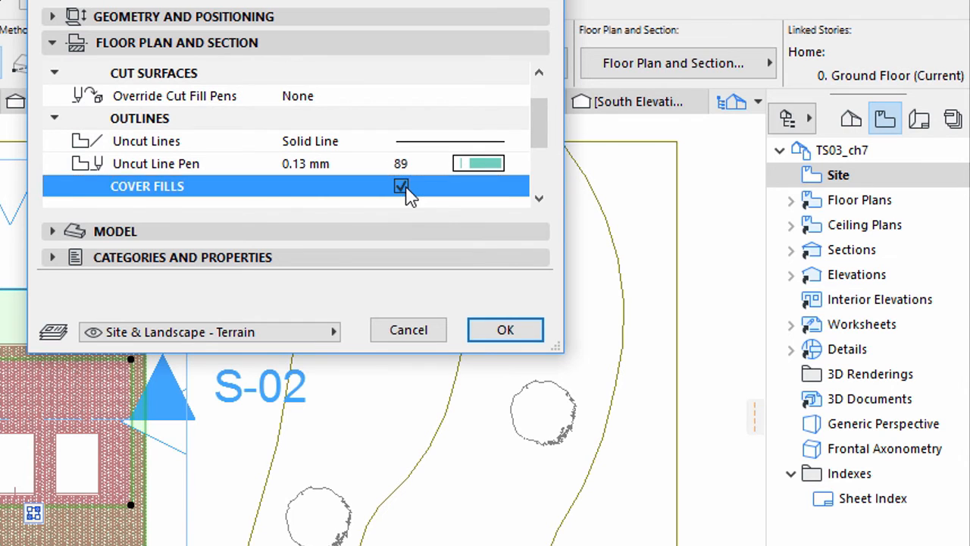
left_click(539, 199)
left_click(539, 199)
left_click(539, 200)
left_click(540, 201)
left_click(540, 201)
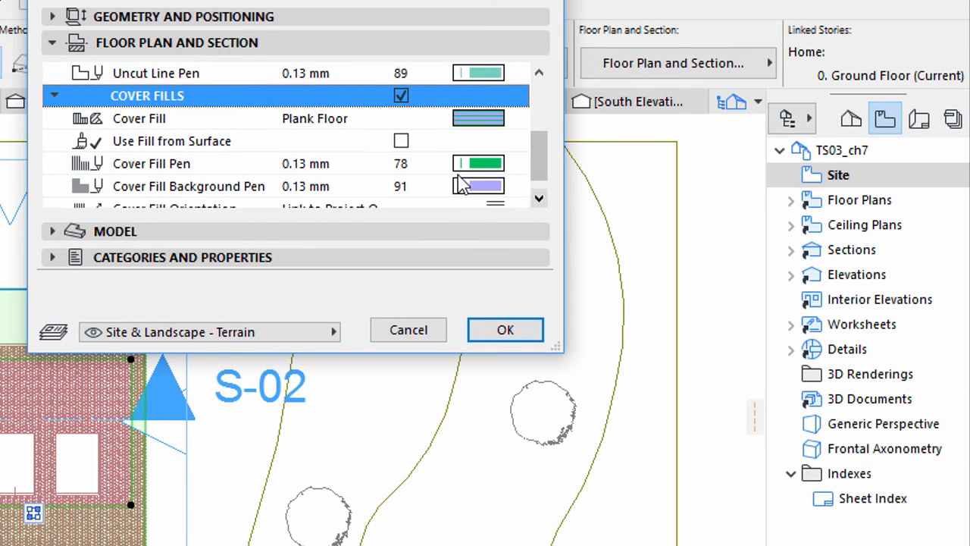
left_click(401, 142)
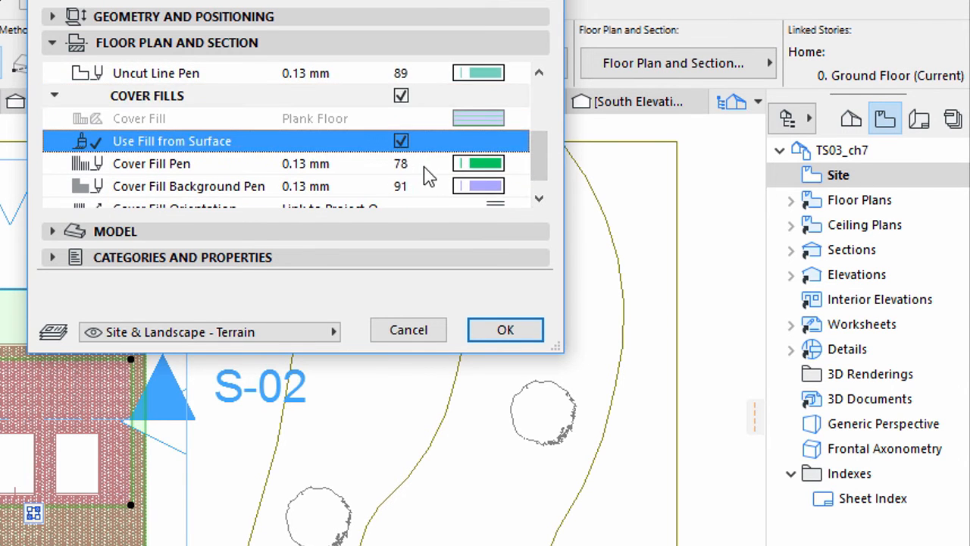
Step: Make the pavement slab's cover fill background pen transparent and apply the slab settings
left_click_drag(539, 153, 540, 178)
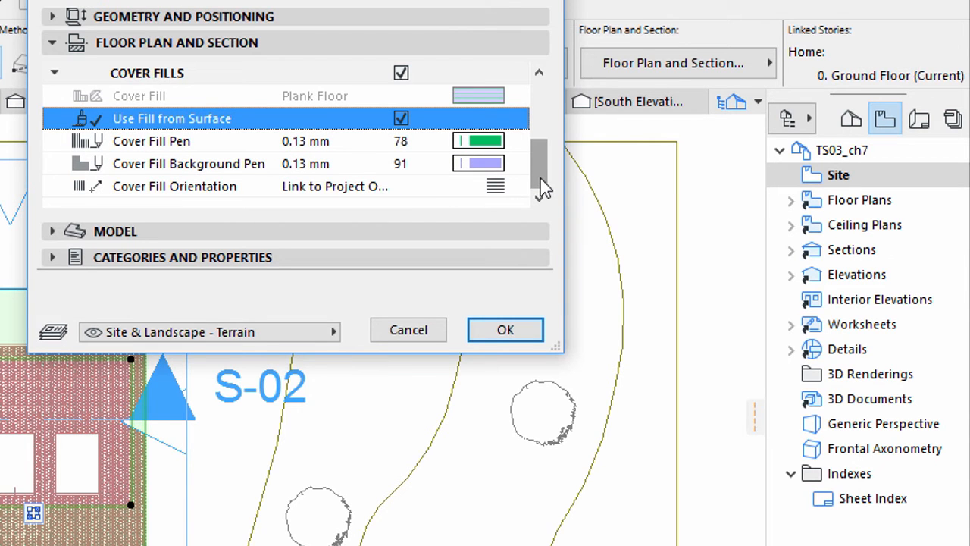
left_click(516, 166)
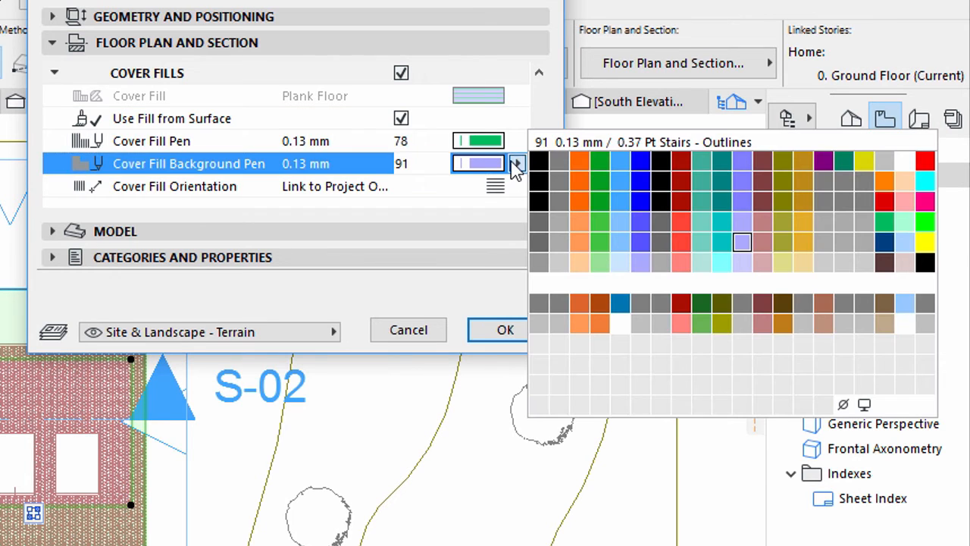
left_click(844, 406)
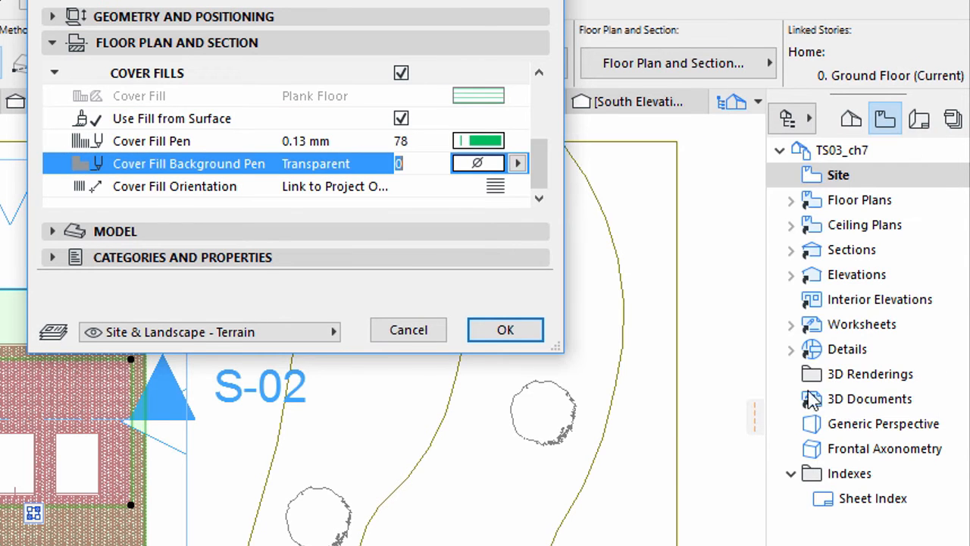
left_click(507, 331)
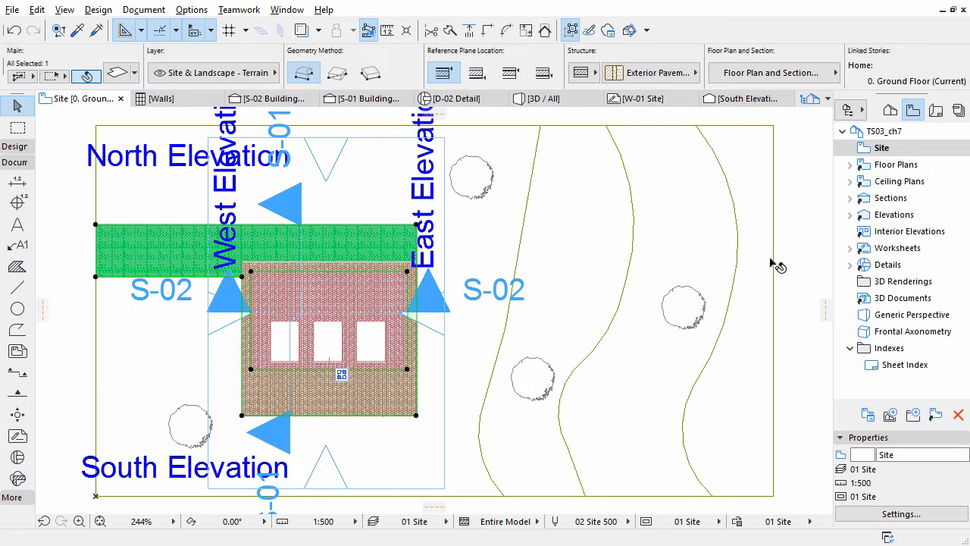
left_click(791, 268)
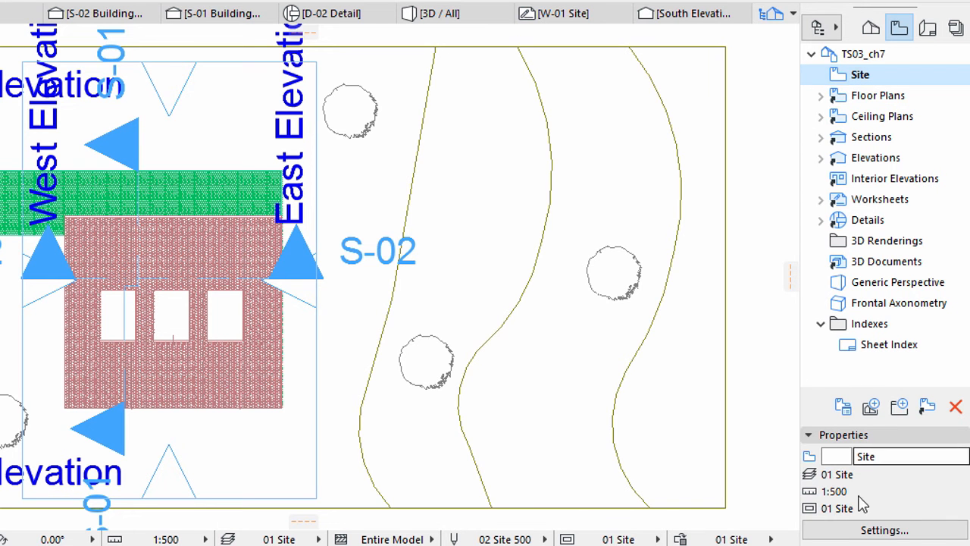
Step: Examine the Site view's identification, general, 2D/3D document and 3D-only view settings
left_click(864, 533)
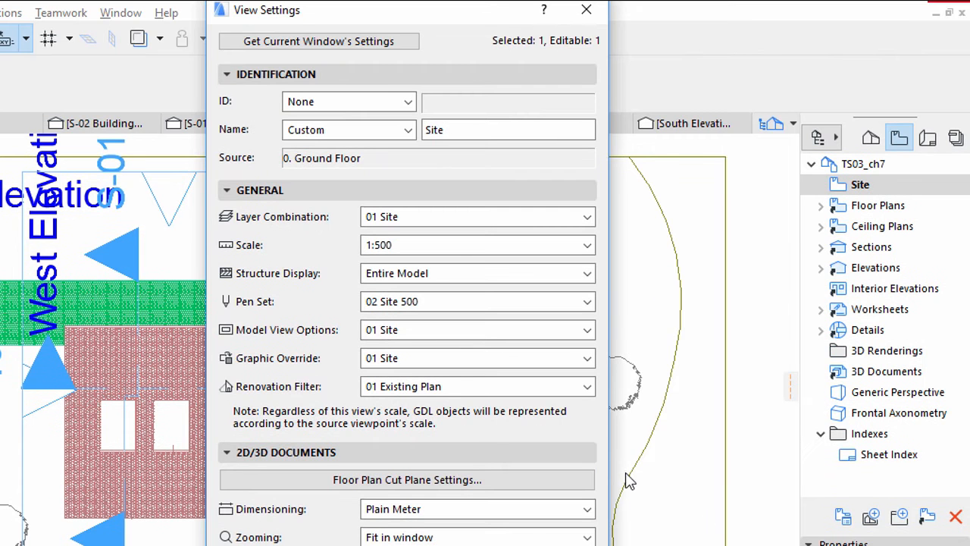
left_click(226, 191)
left_click(225, 212)
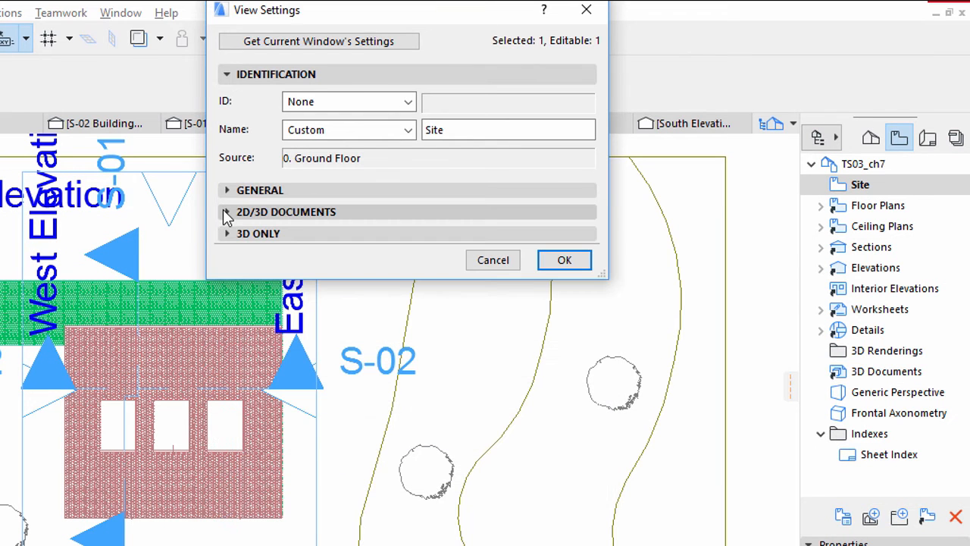
left_click(227, 75)
left_click(227, 96)
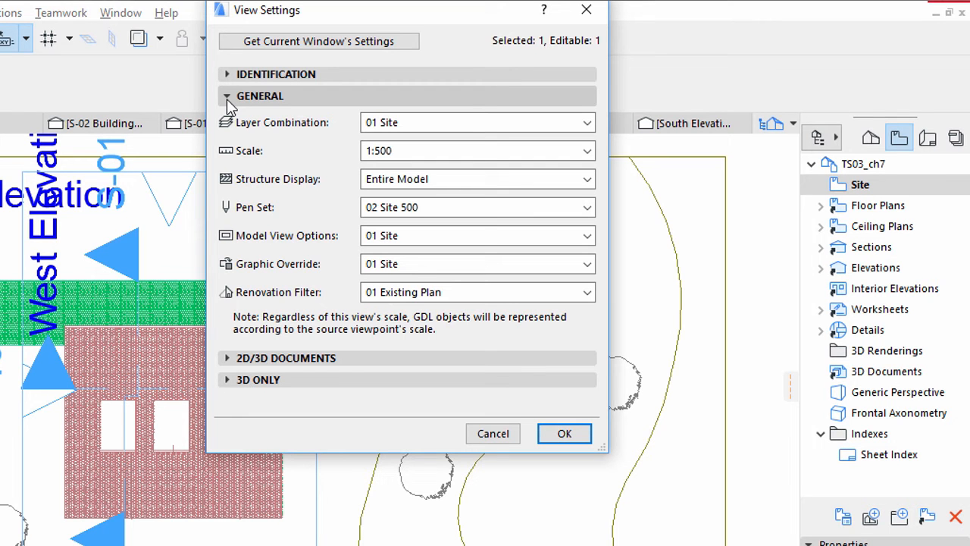
left_click(227, 96)
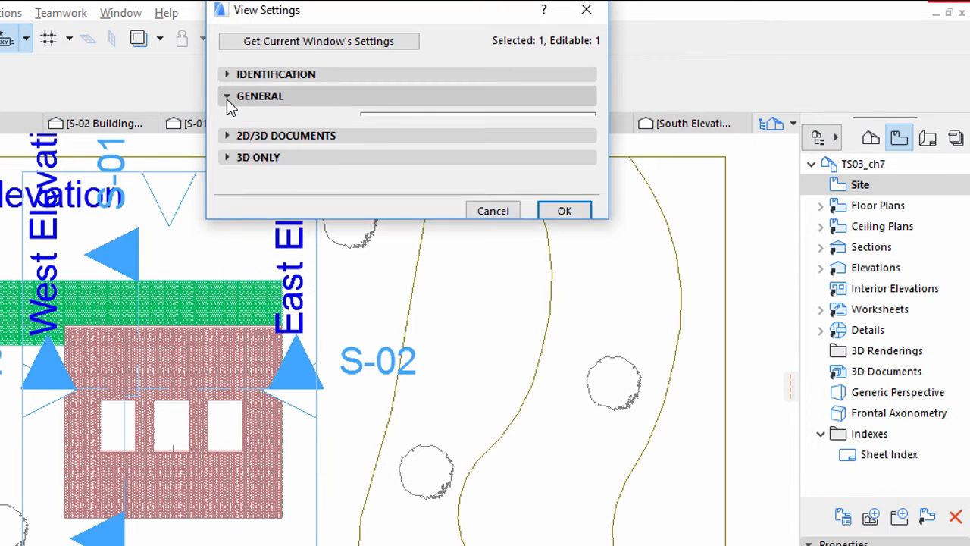
left_click(228, 117)
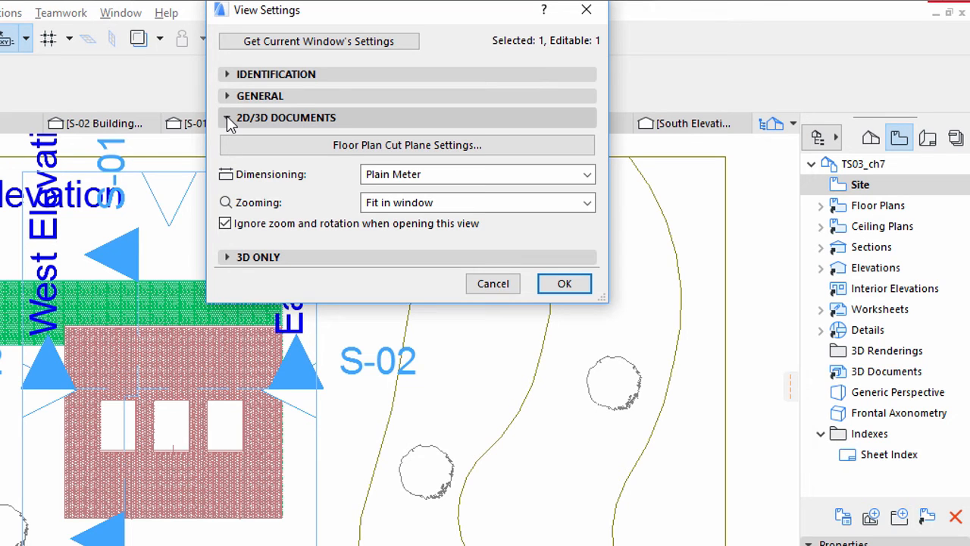
left_click(228, 118)
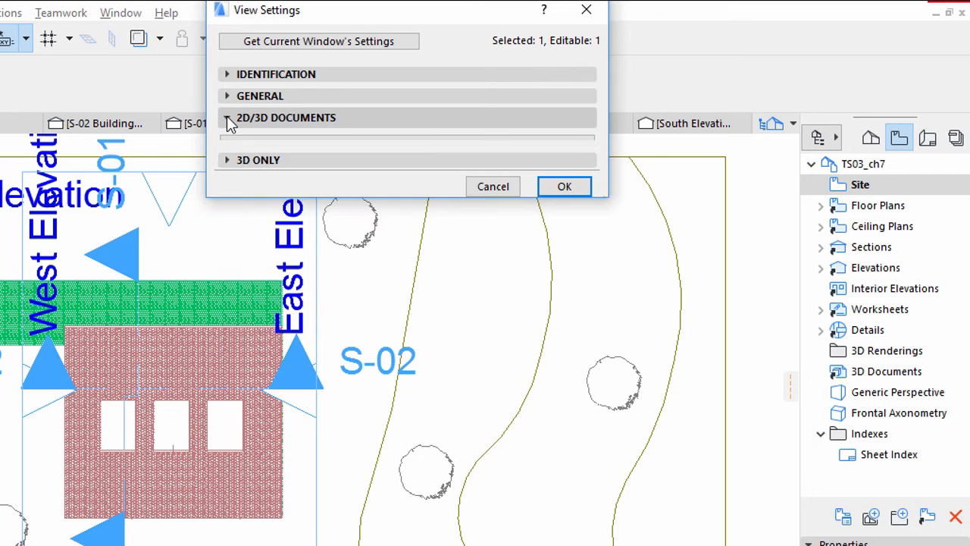
left_click(228, 140)
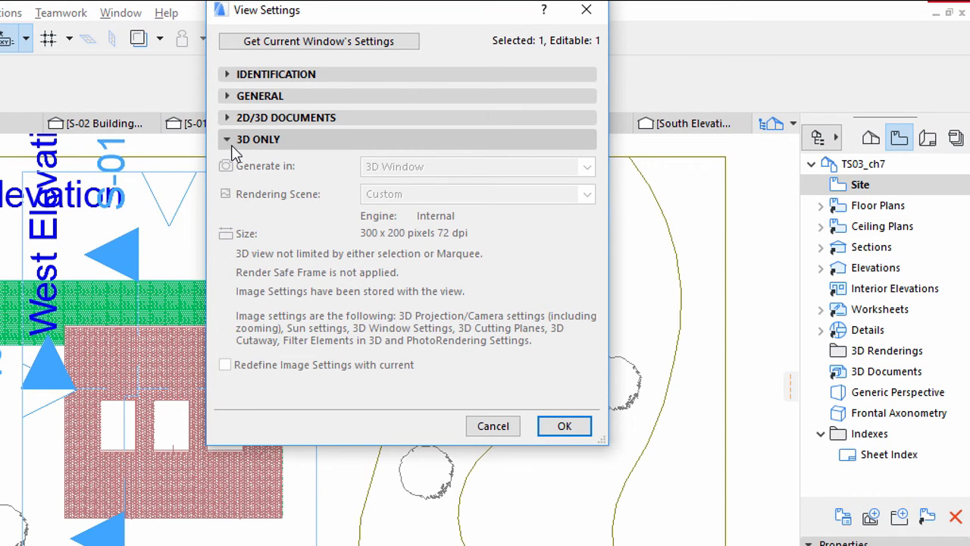
left_click(564, 426)
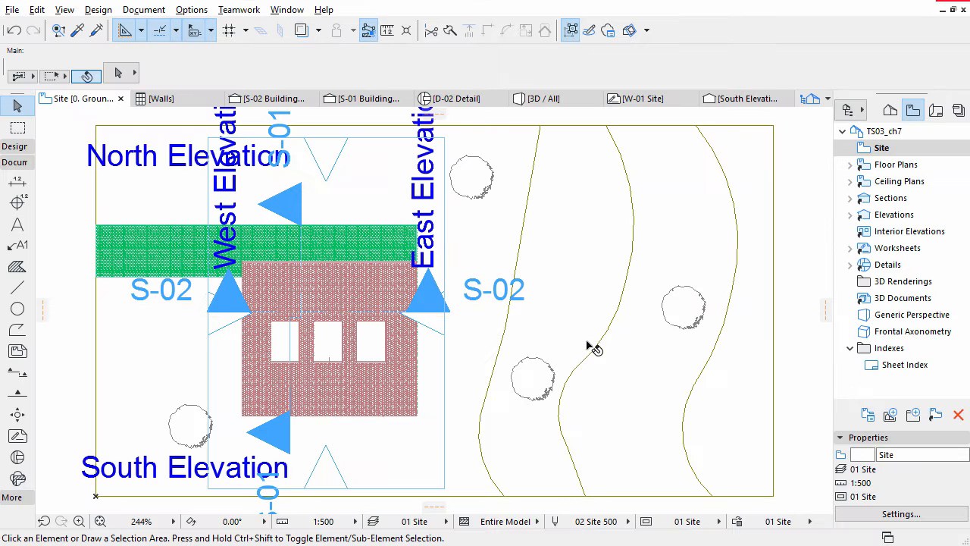
Step: Hide the layer of the S-01 building section marker in the site plan
left_click(291, 338)
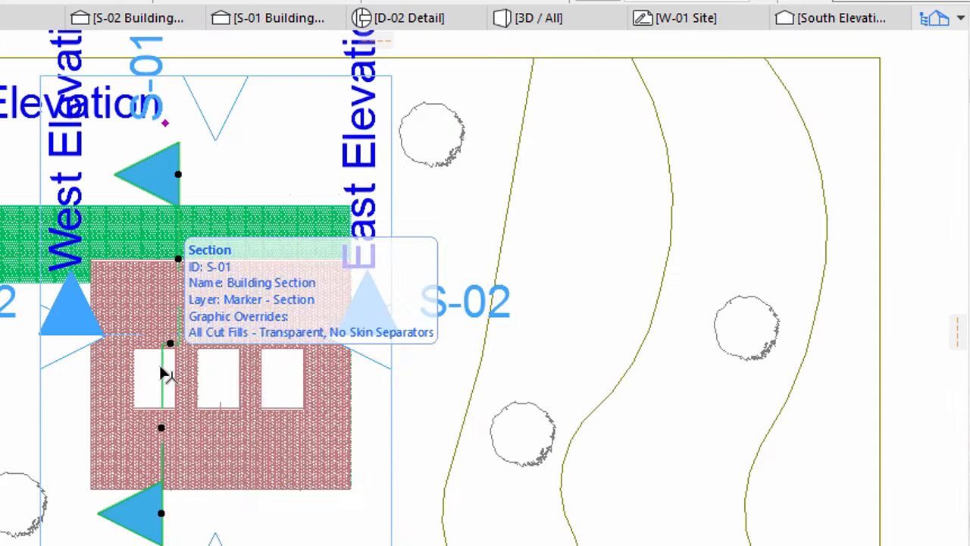
right_click(291, 337)
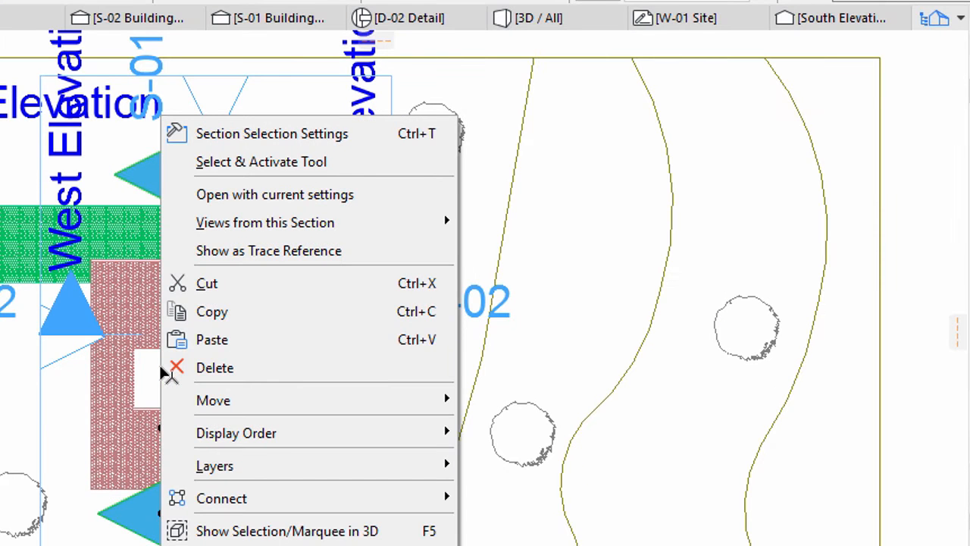
mouse_move(273, 465)
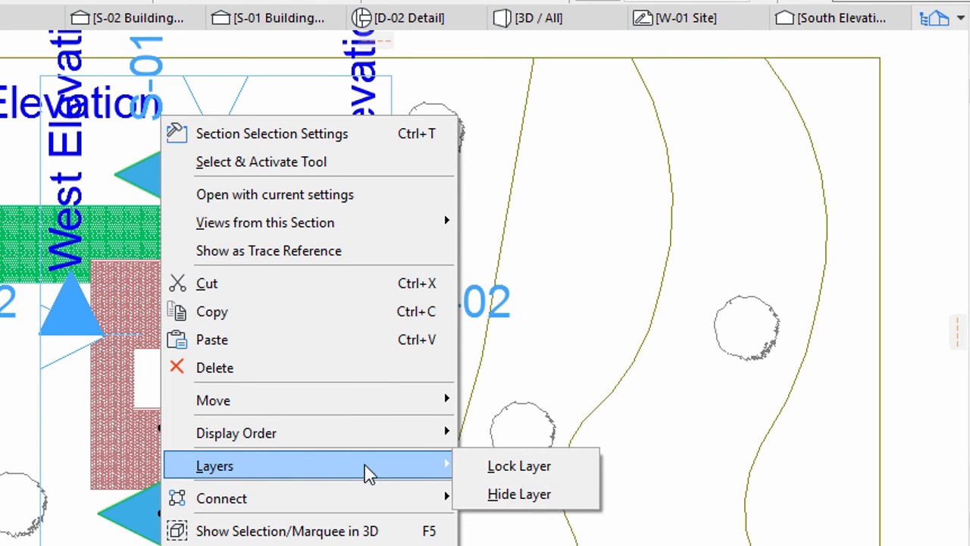
left_click(526, 495)
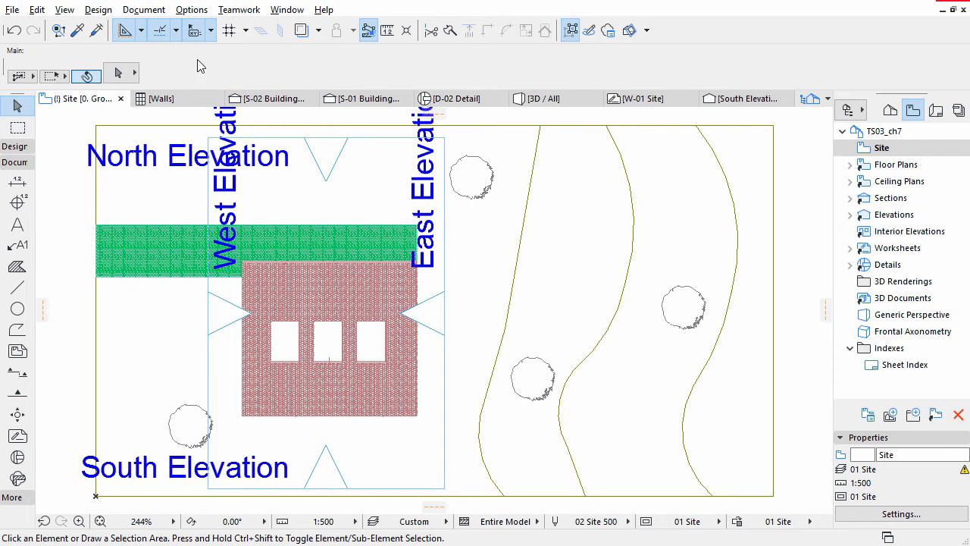
Step: Hide the Marker - Elevation layer with the 01 Site layer combination active in the layer settings
left_click(144, 9)
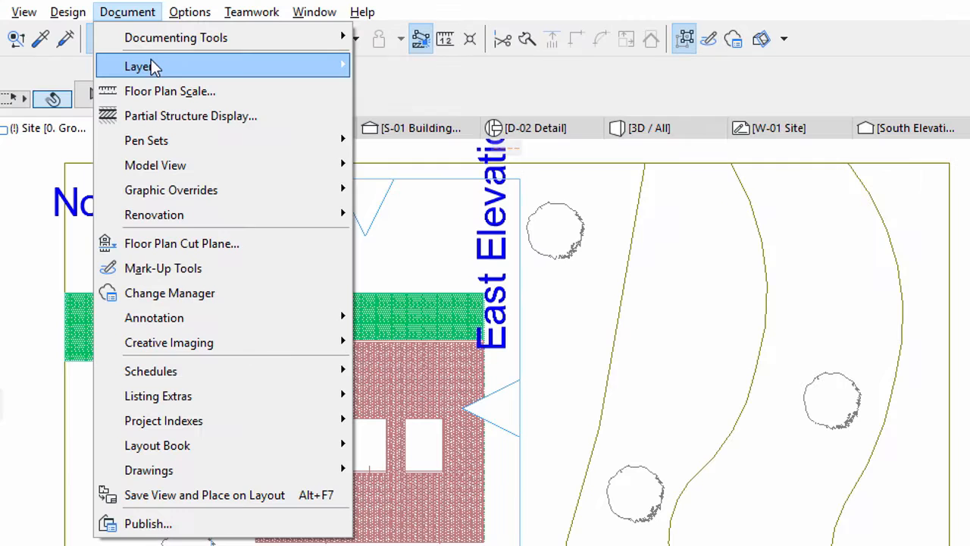
mouse_move(164, 52)
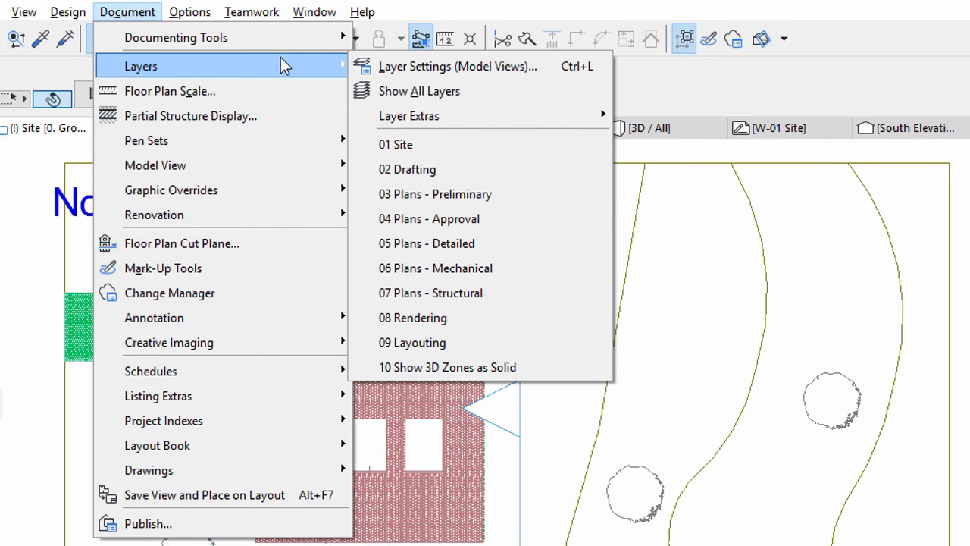
left_click(391, 66)
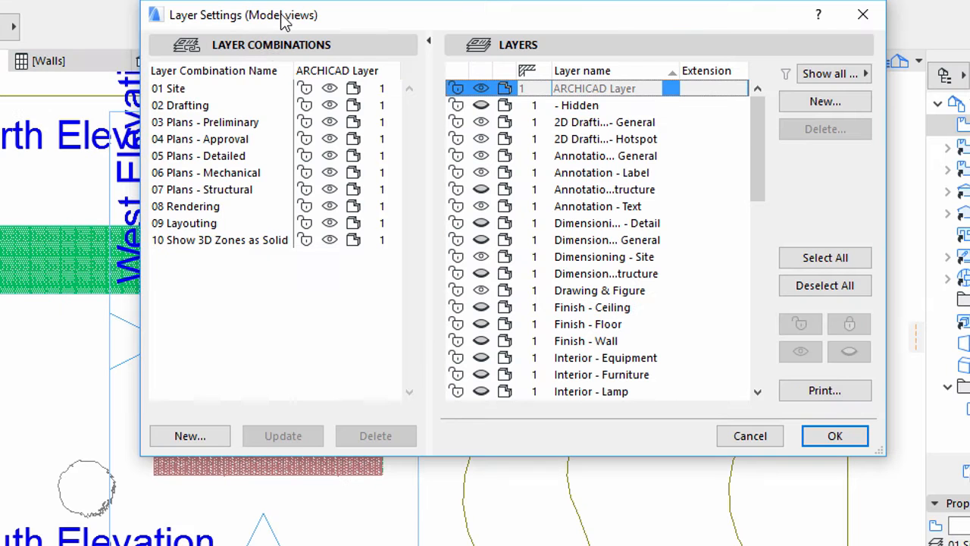
left_click(211, 89)
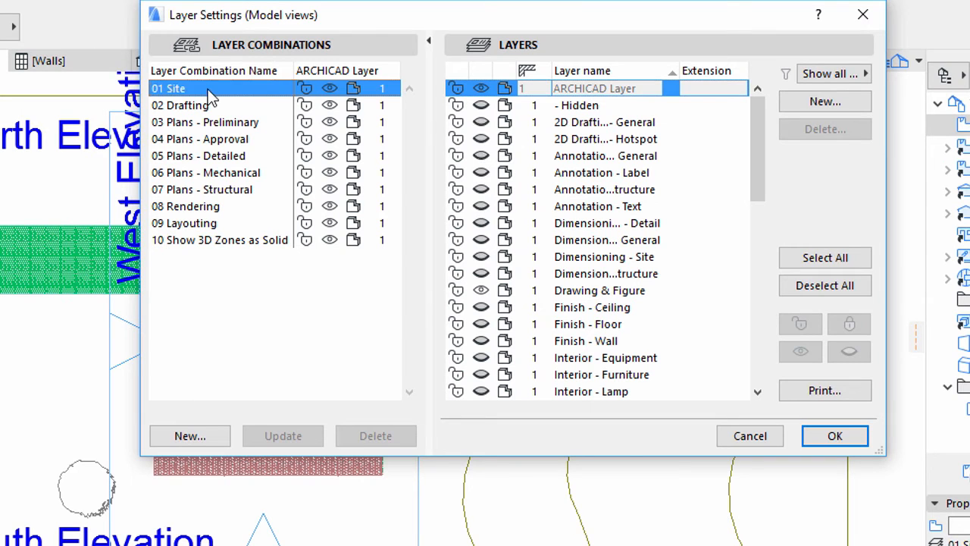
left_click(211, 90)
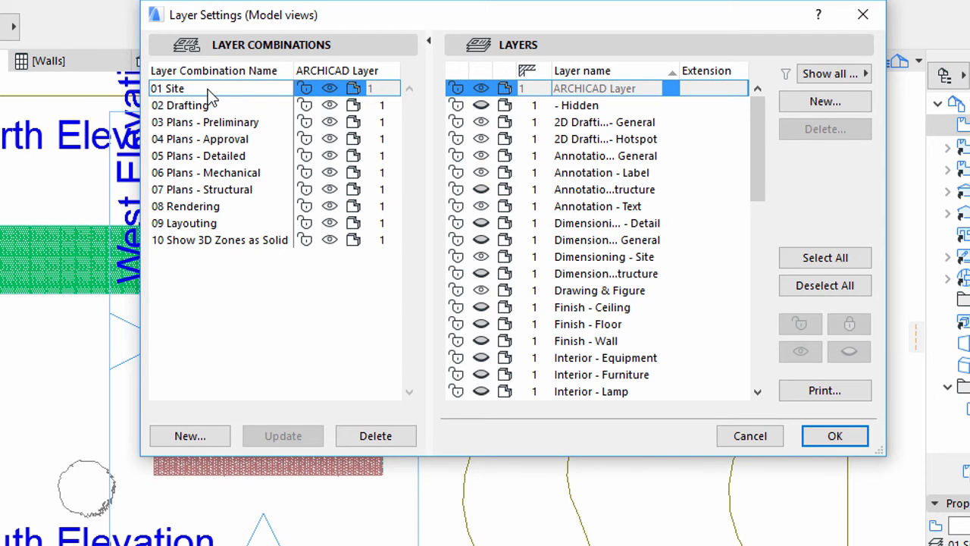
left_click_drag(762, 175, 757, 255)
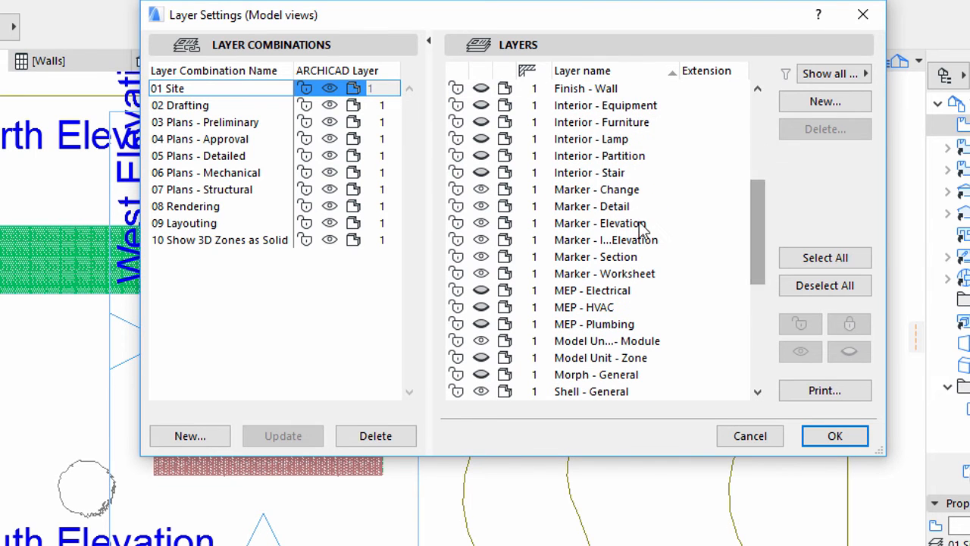
left_click(599, 223)
left_click(481, 223)
Step: Hide the Marker - Section layer, update the 01 Site layer combination with the changes and apply the layer settings
left_click(570, 257)
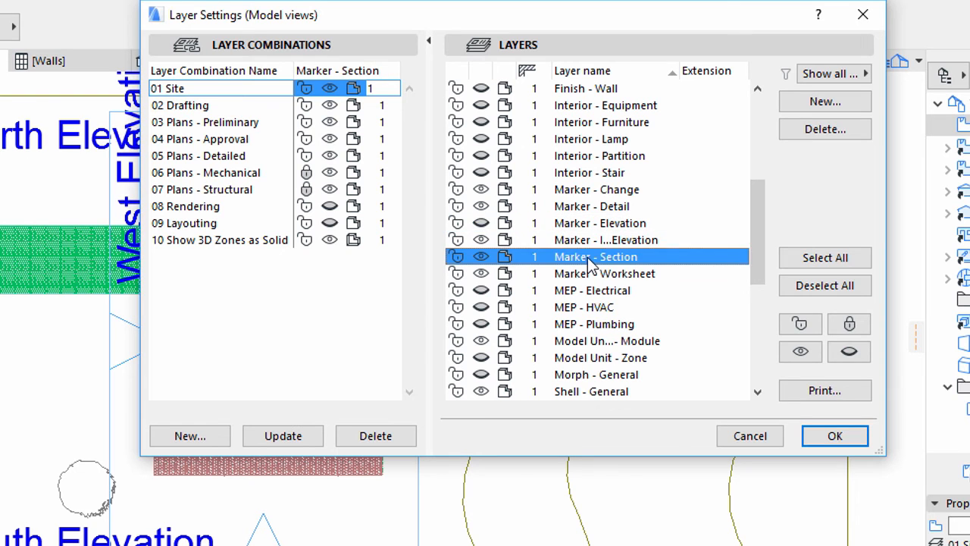
left_click(482, 258)
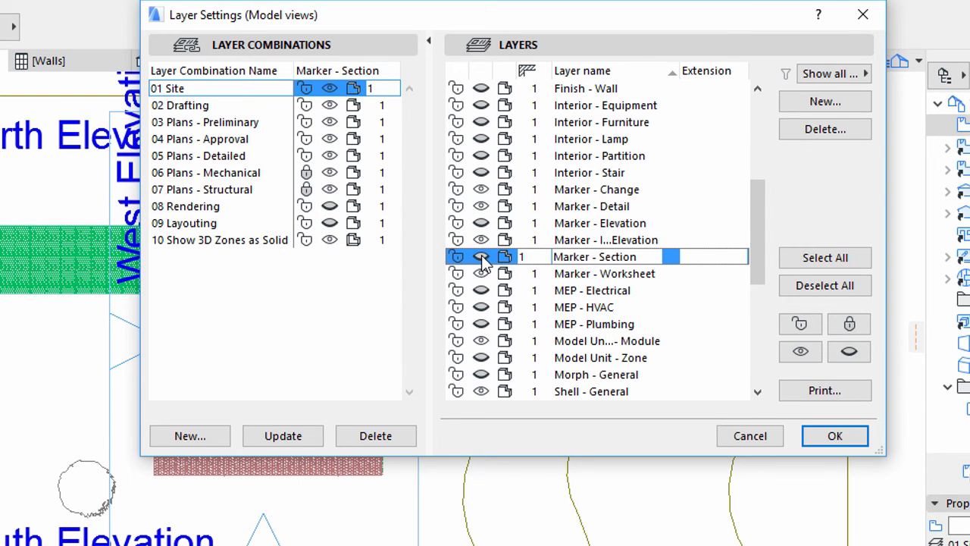
left_click(277, 438)
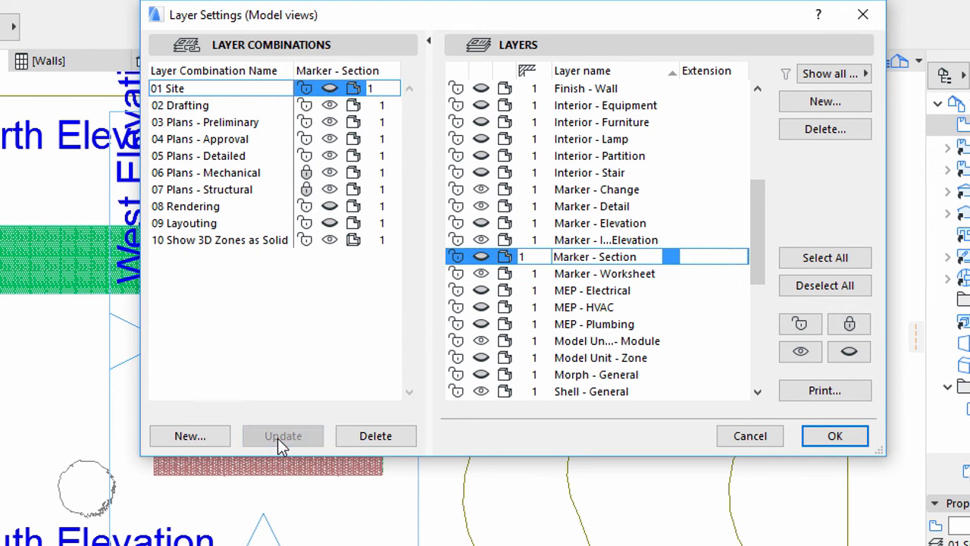
left_click(834, 438)
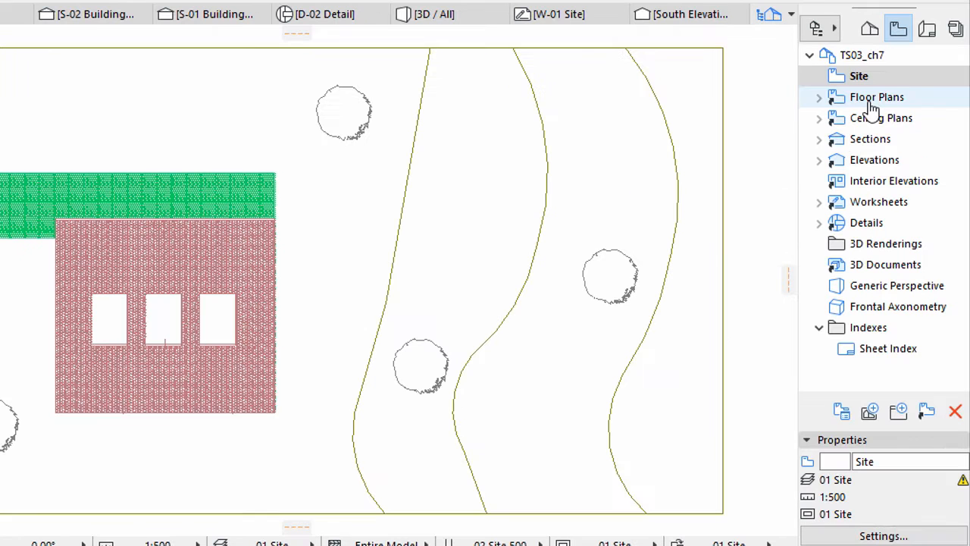
Step: Set the Floor Plans folder's layer combination to 04 Plans - Approval and open its 0. Ground Floor view
left_click(892, 168)
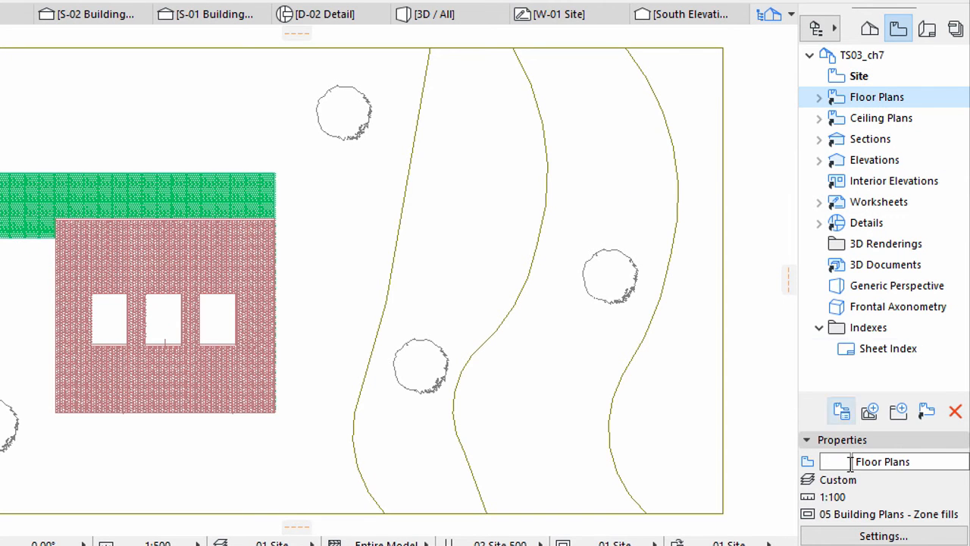
left_click(875, 536)
left_click(221, 0)
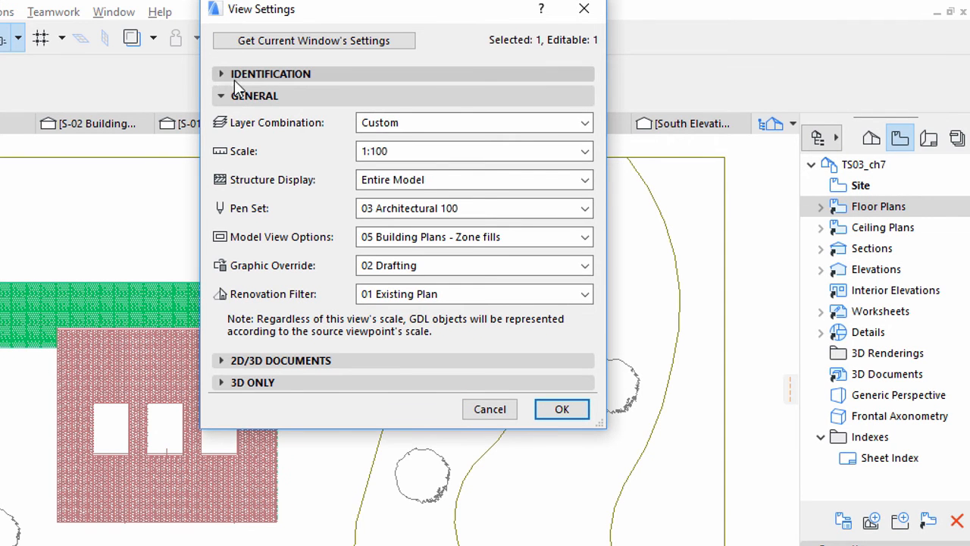
left_click(585, 124)
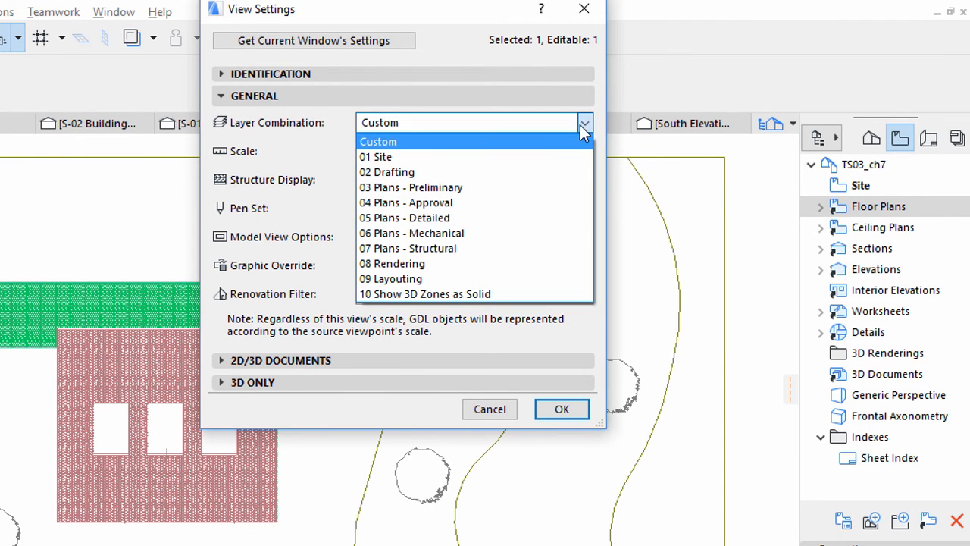
left_click(457, 204)
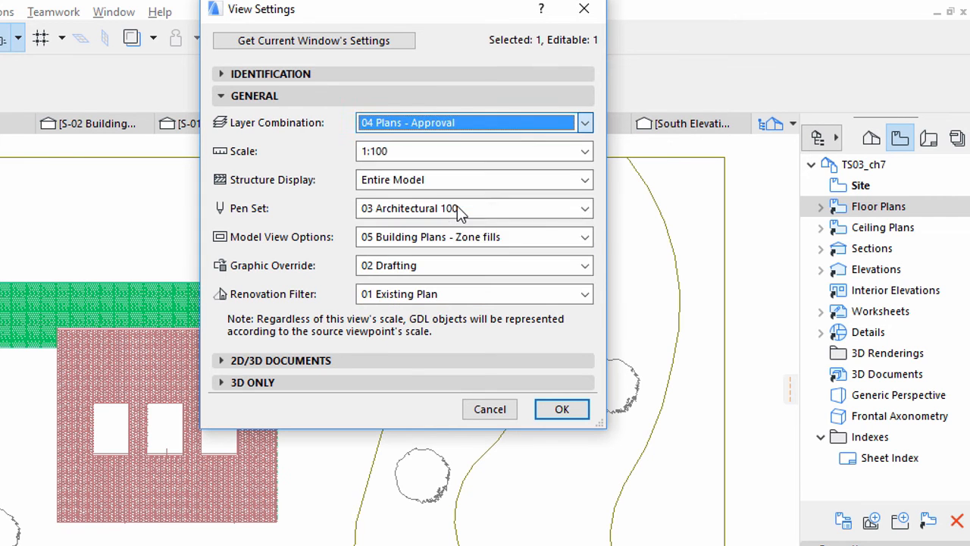
left_click(559, 410)
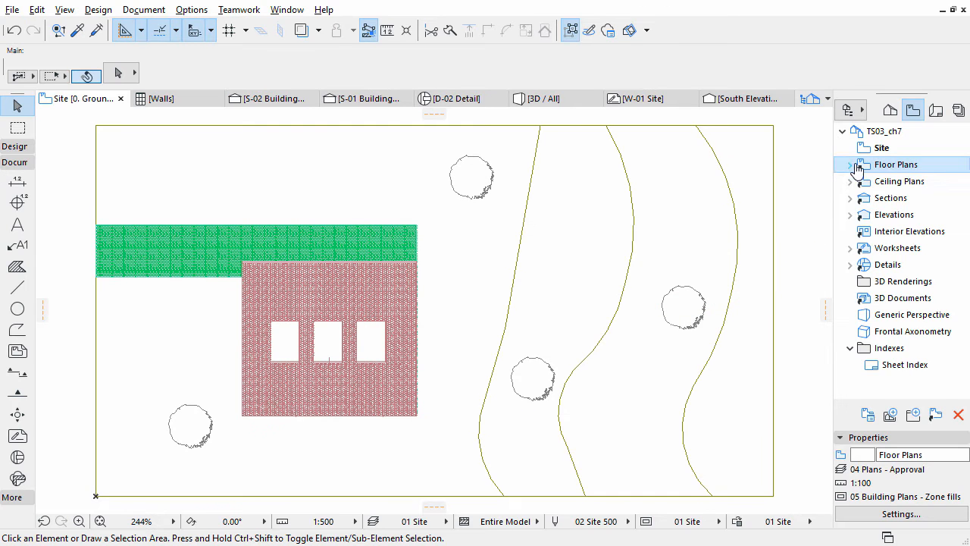
left_click(850, 164)
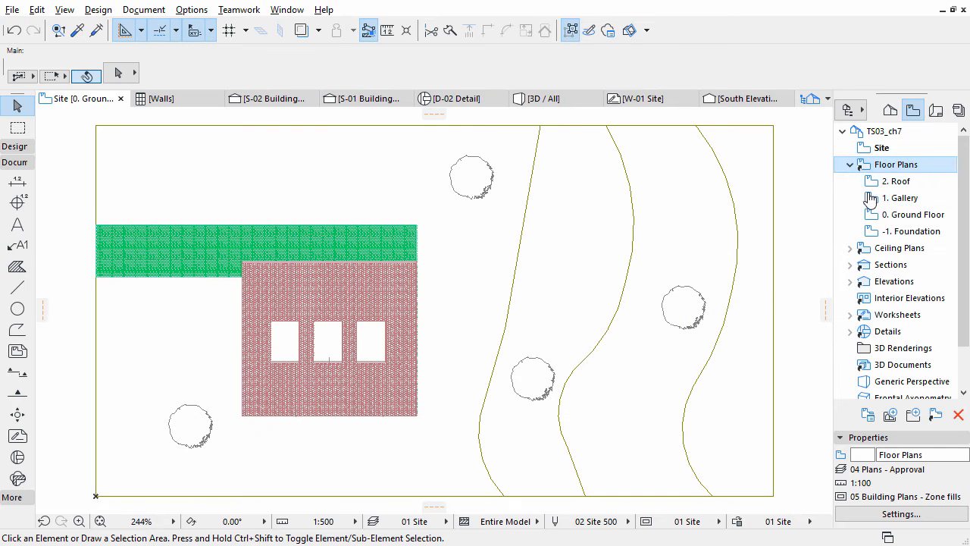
double_click(881, 216)
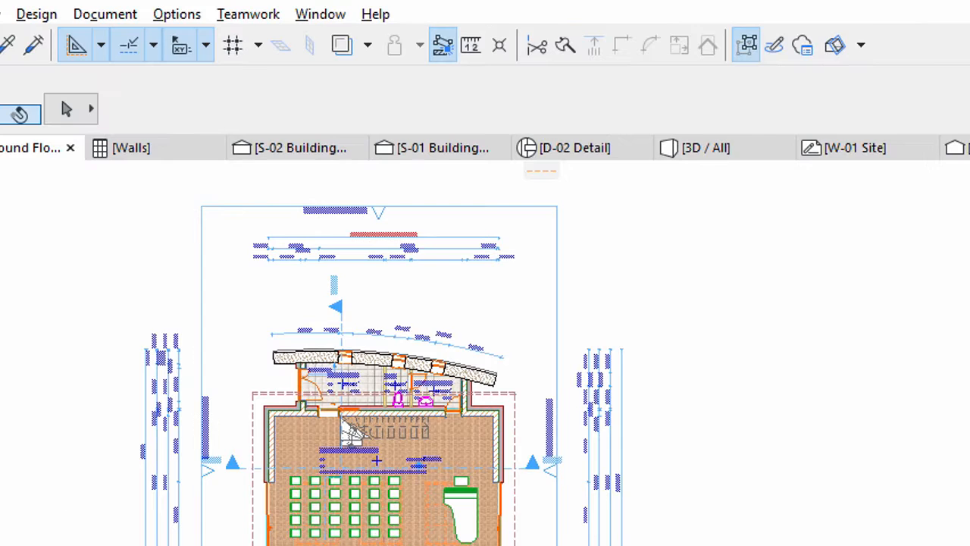
Step: Show the Site & Landscape General and Terrain layers and update the 04 Plans - Approval layer combination with them
left_click(118, 17)
mouse_move(141, 77)
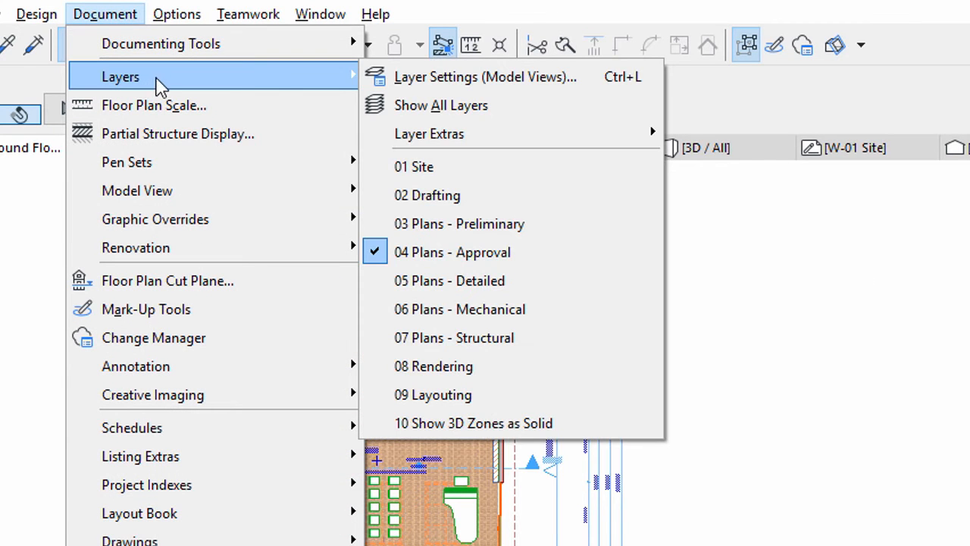
left_click(432, 78)
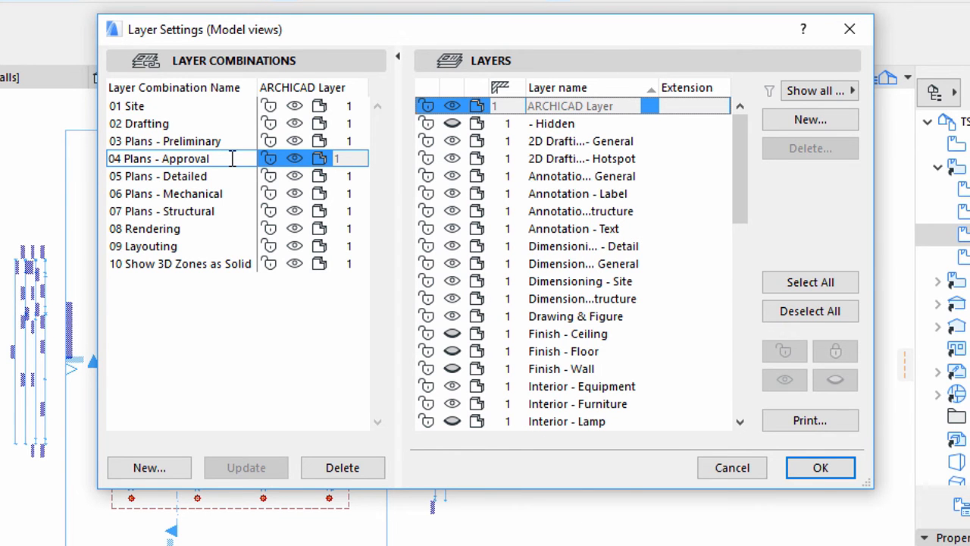
left_click_drag(737, 186, 755, 337)
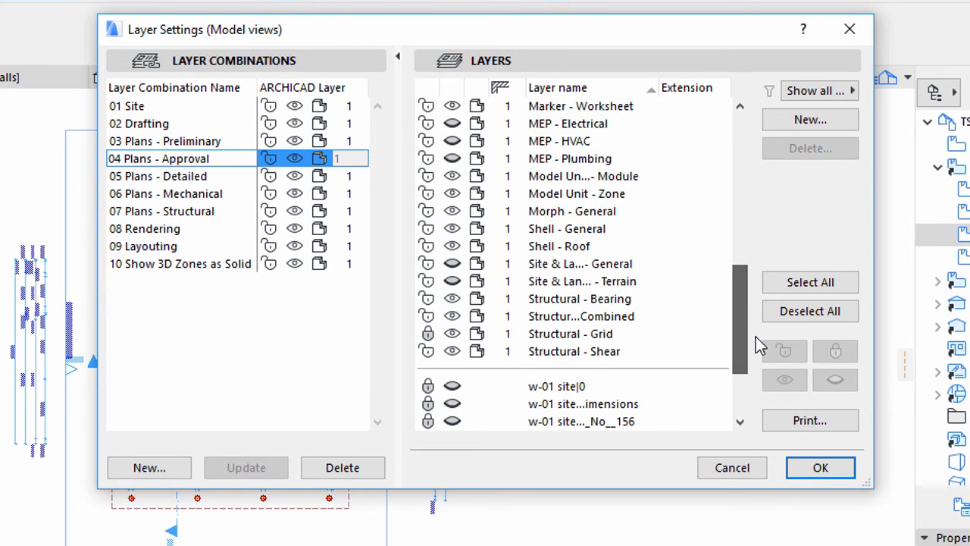
left_click(452, 263)
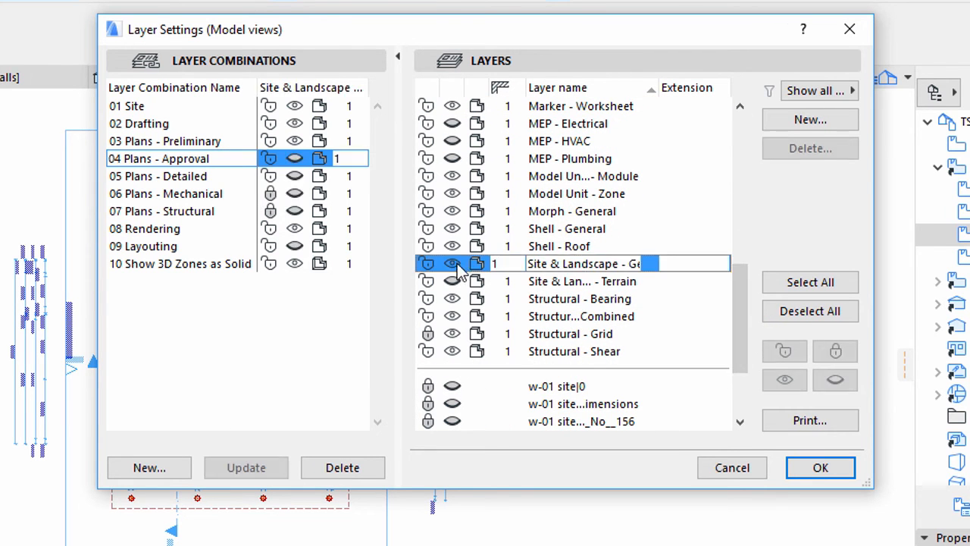
left_click(454, 283)
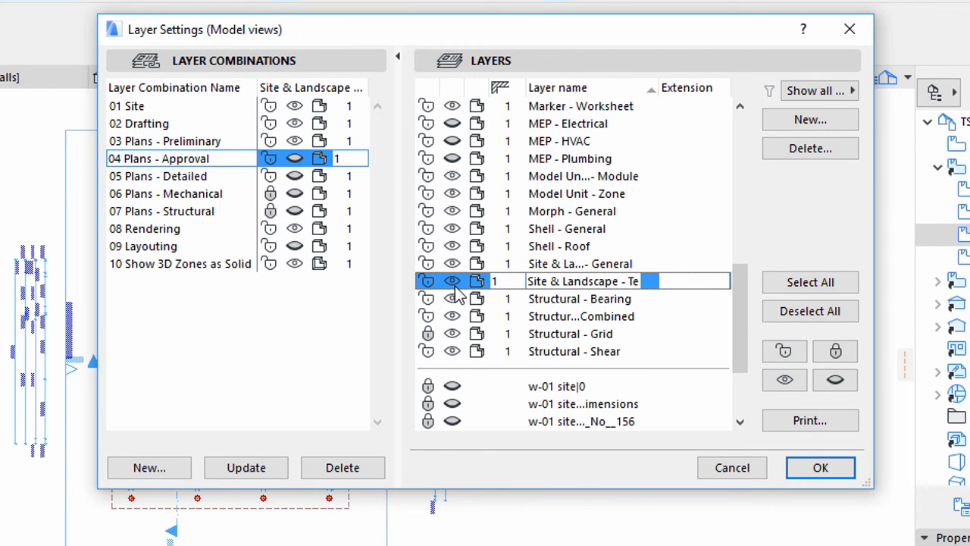
left_click(249, 469)
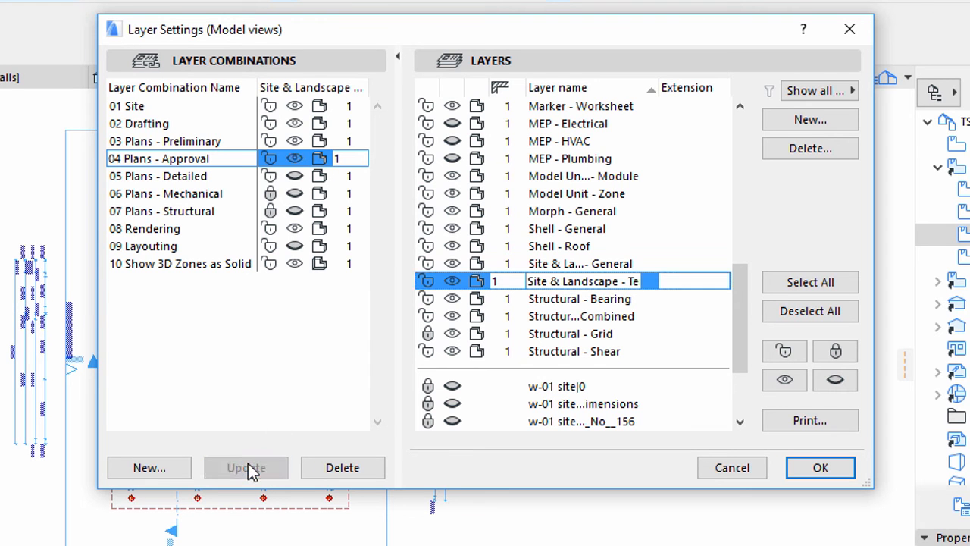
left_click(817, 469)
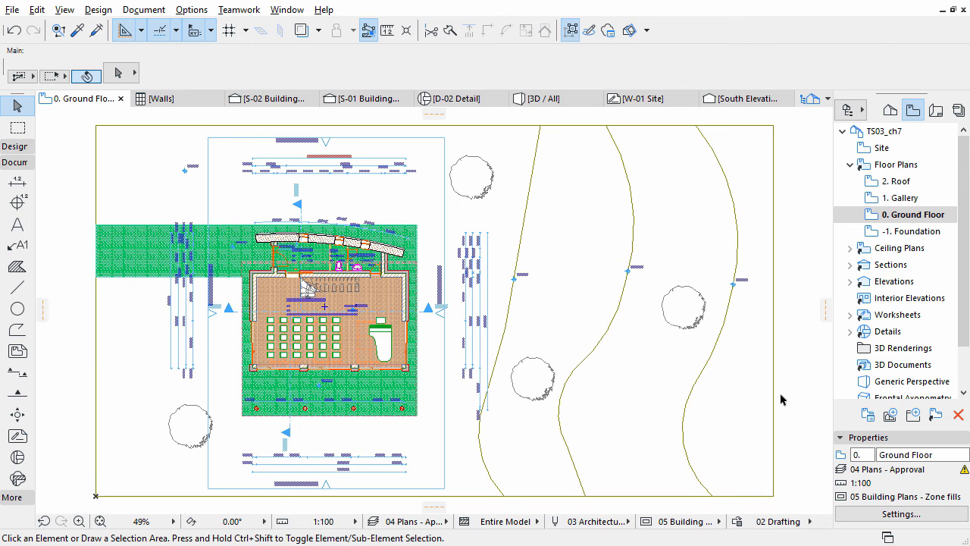
Step: Send the Exterior Pavement slab around the entrance area to the back of the display order
left_click(79, 521)
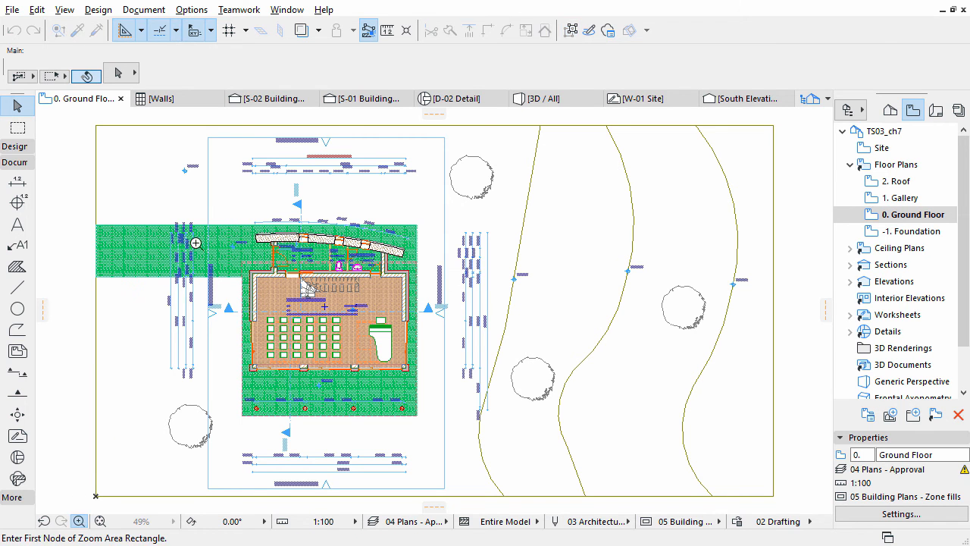
left_click(220, 212)
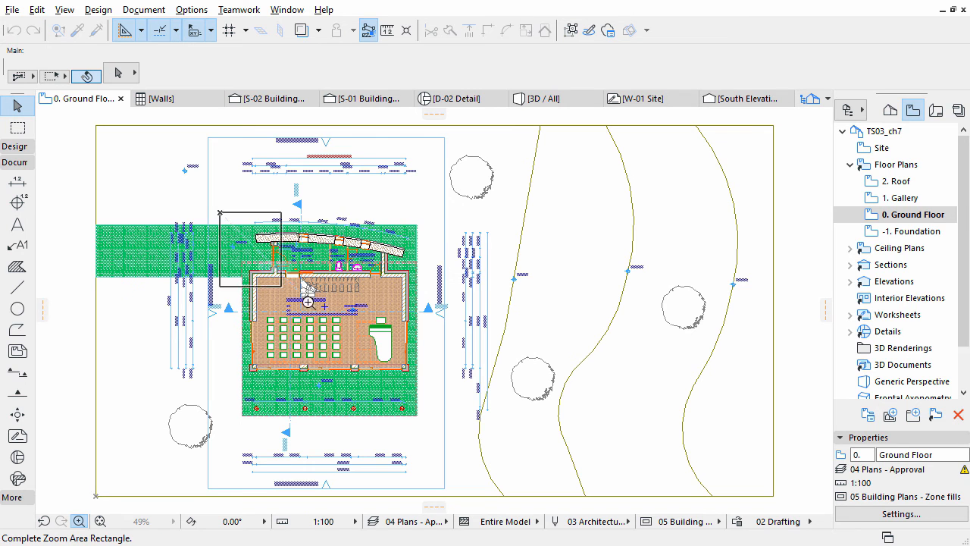
left_click(432, 297)
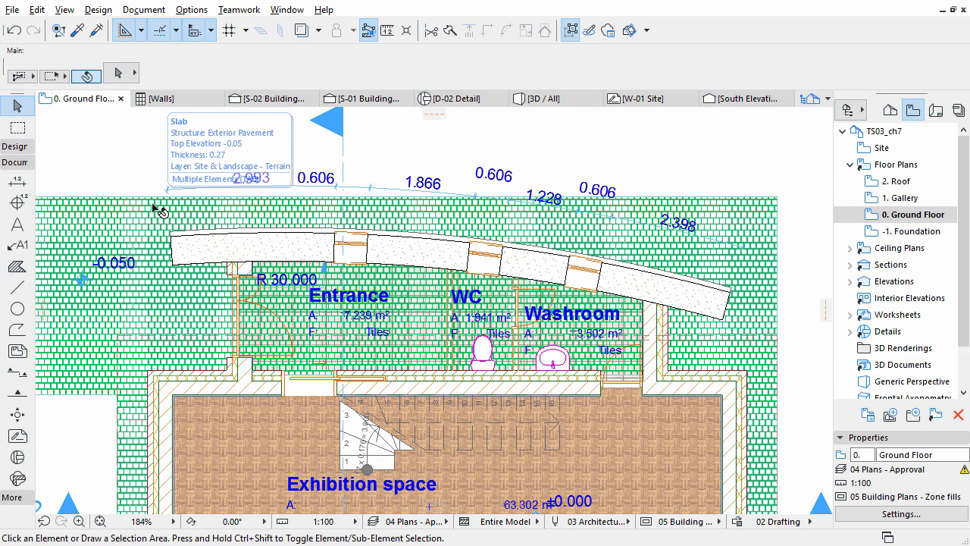
left_click(159, 211)
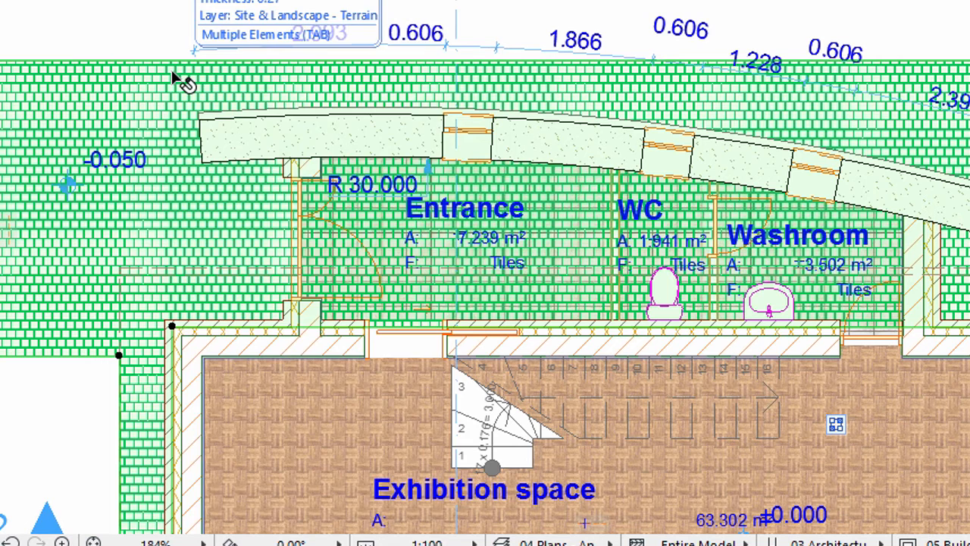
right_click(152, 204)
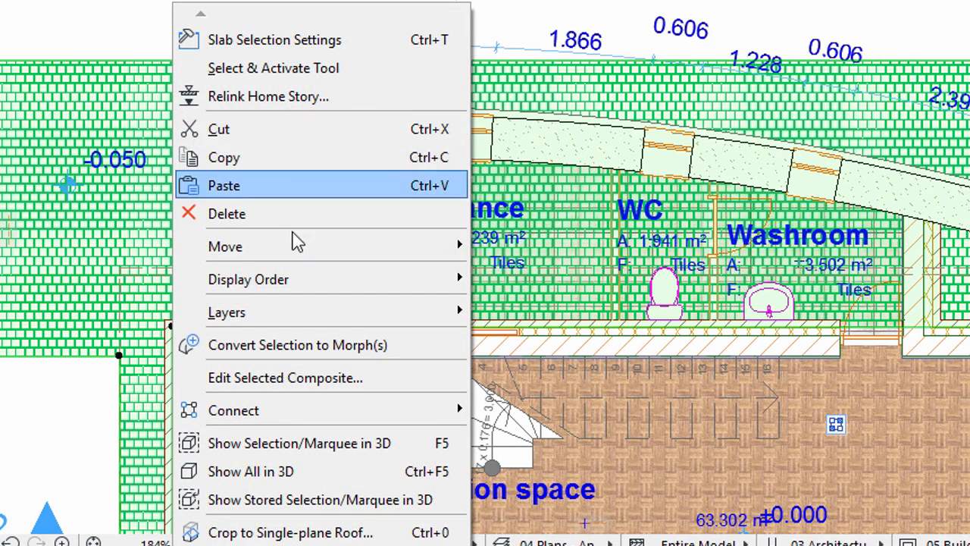
mouse_move(317, 283)
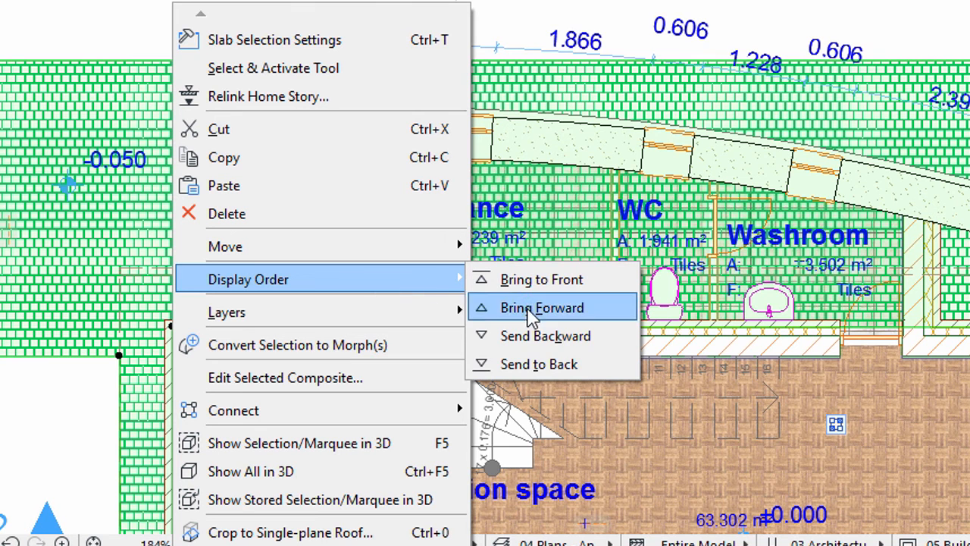
left_click(582, 367)
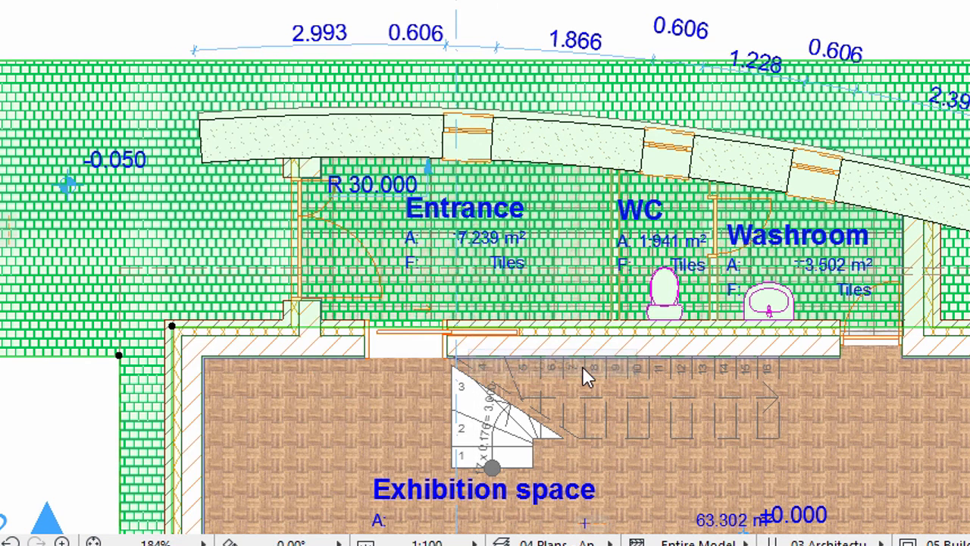
Step: Set the fill background pen of the Air Space building material used in the partition wall between Entrance and WC to 19
left_click(615, 296)
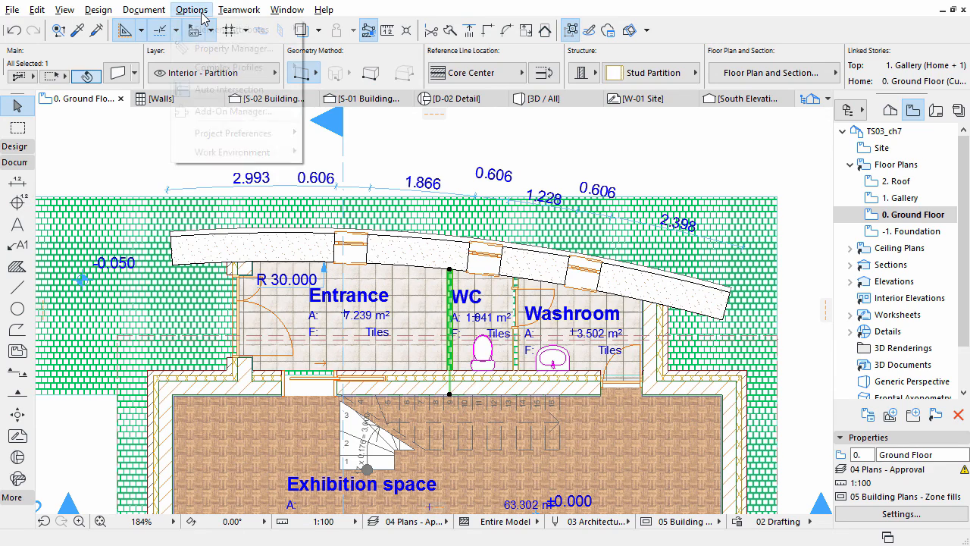
left_click(202, 13)
mouse_move(209, 31)
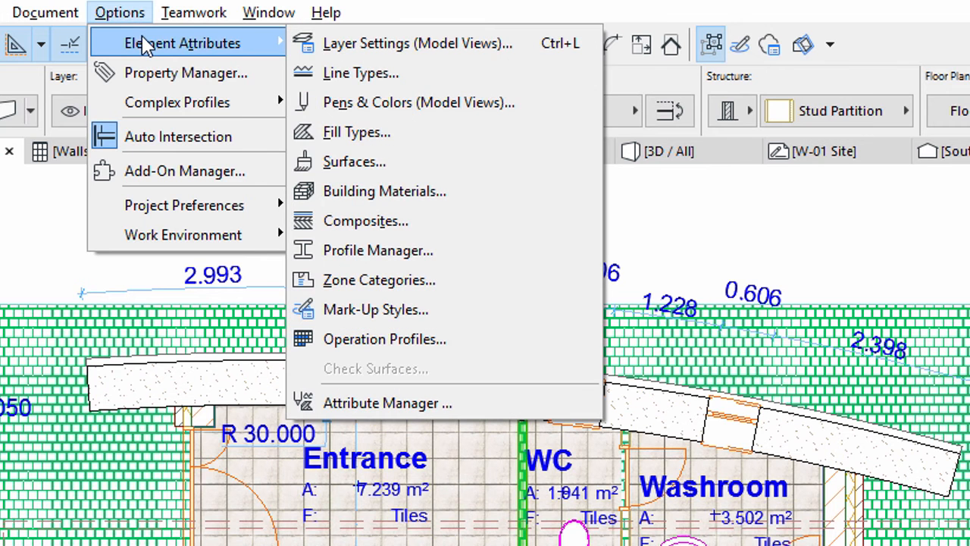
left_click(396, 198)
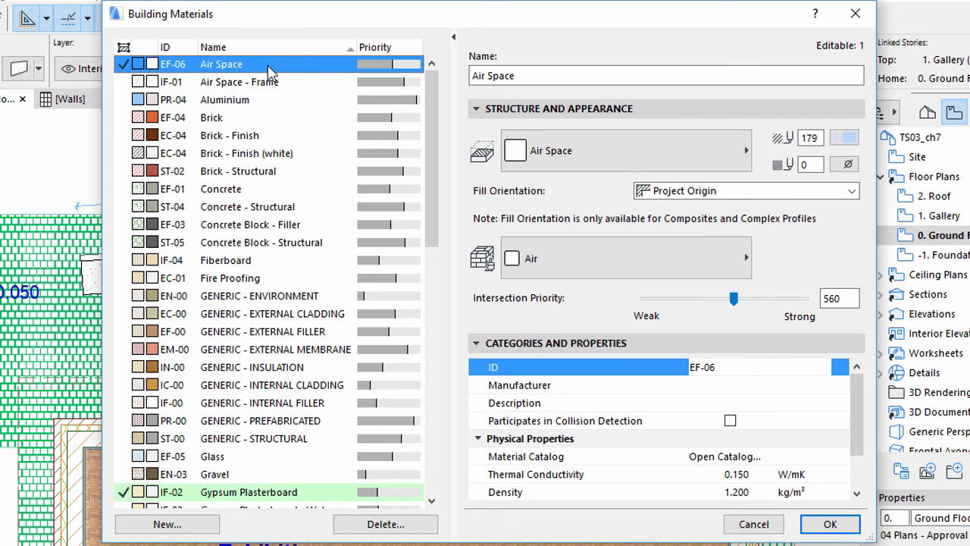
left_click(844, 166)
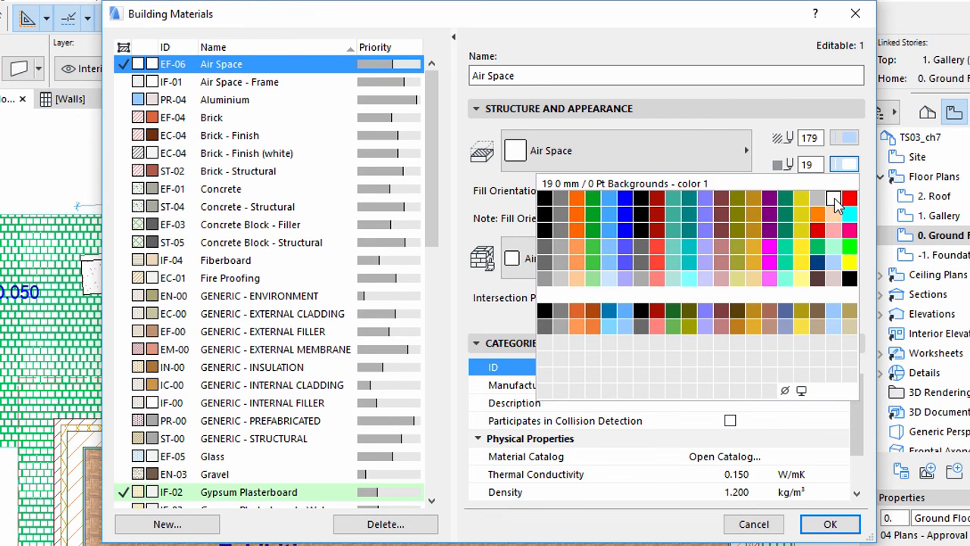
left_click(834, 200)
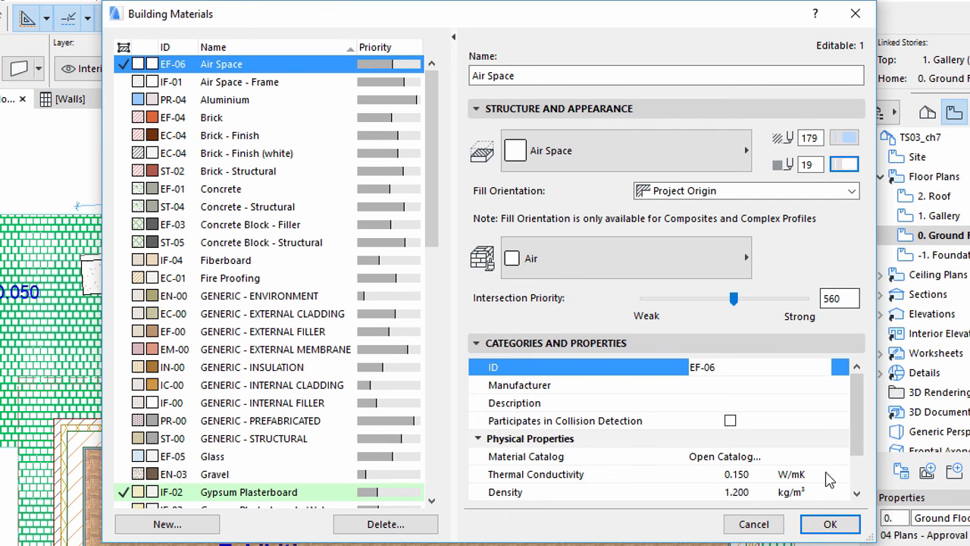
left_click(829, 524)
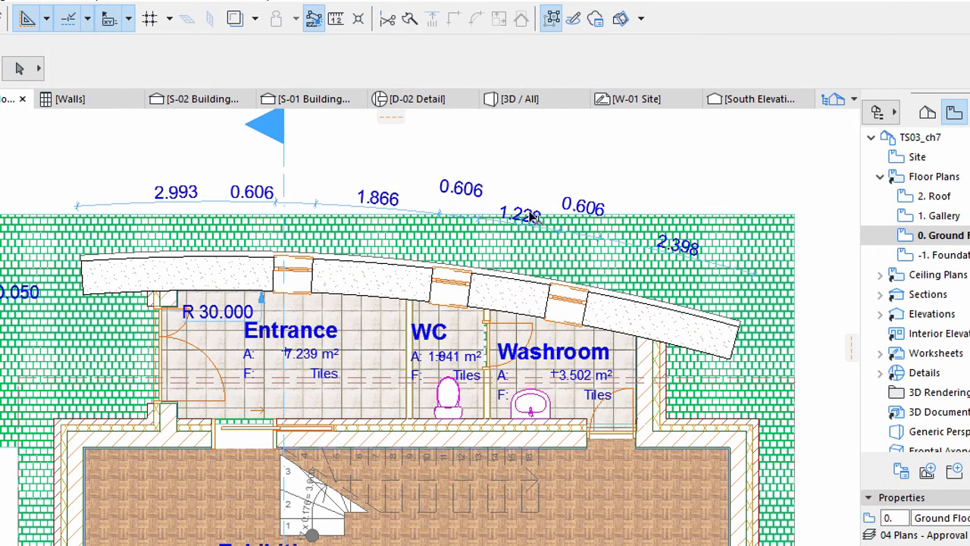
Step: Set the Plan Symbol Fill Background pen of the door between the WC and Washroom to 19 in its Floor Plan and Section settings
left_click(532, 325)
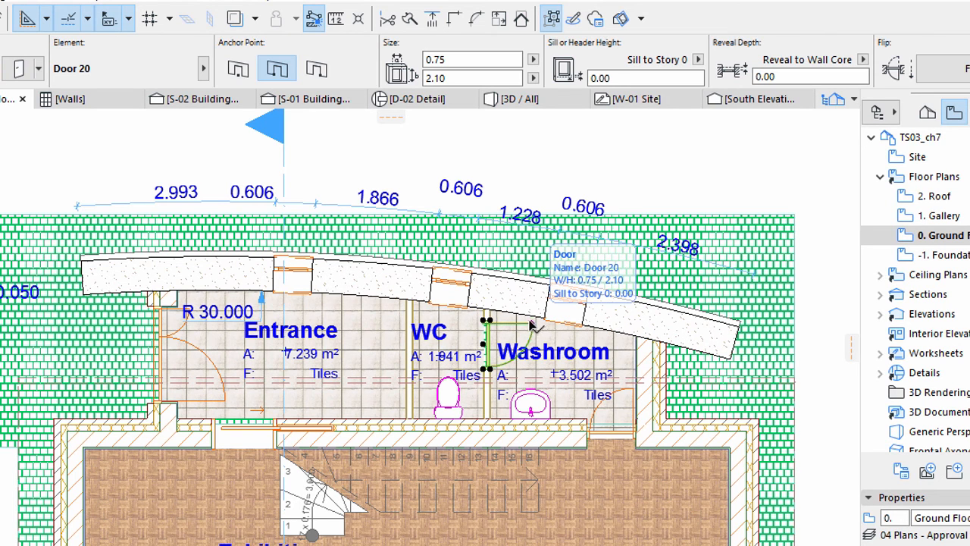
left_click(23, 72)
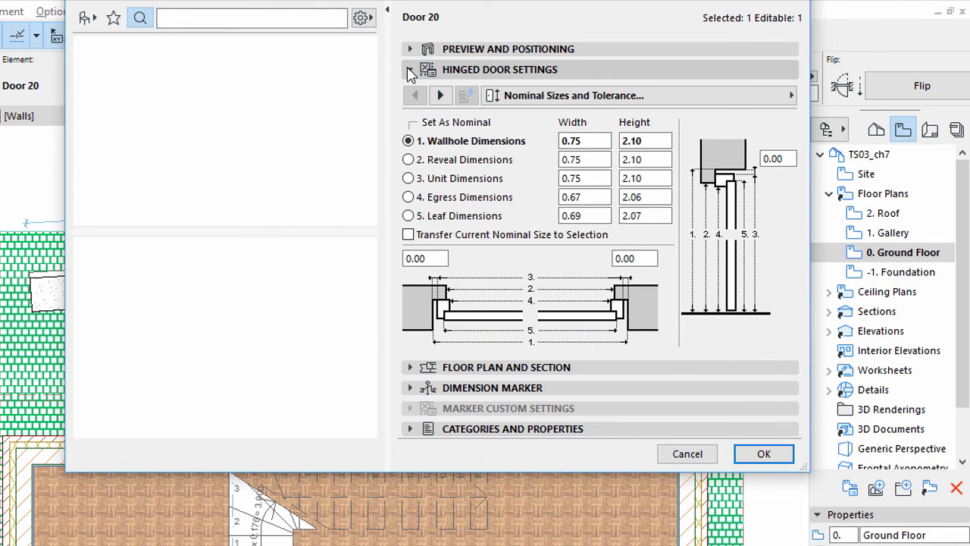
left_click(673, 99)
scroll(859, 409, "down", 3)
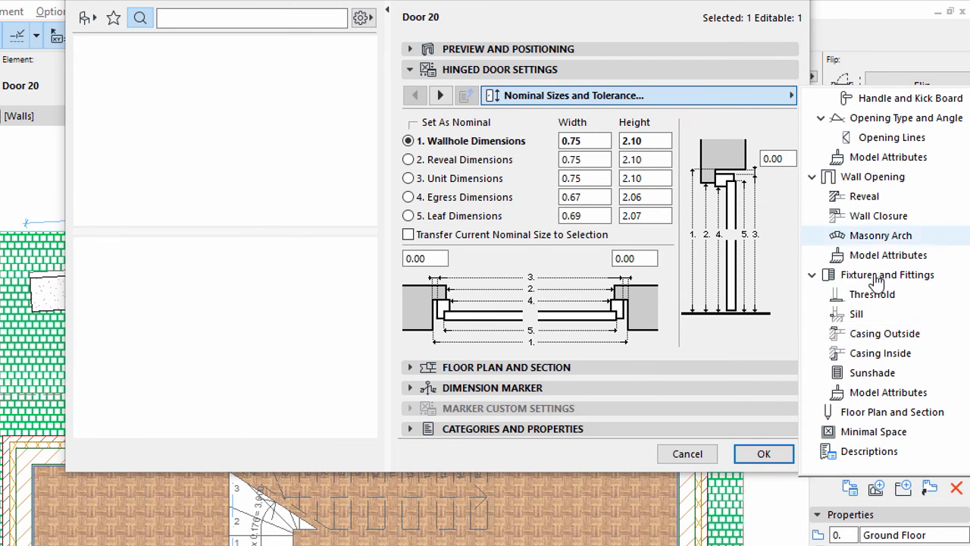
left_click(860, 417)
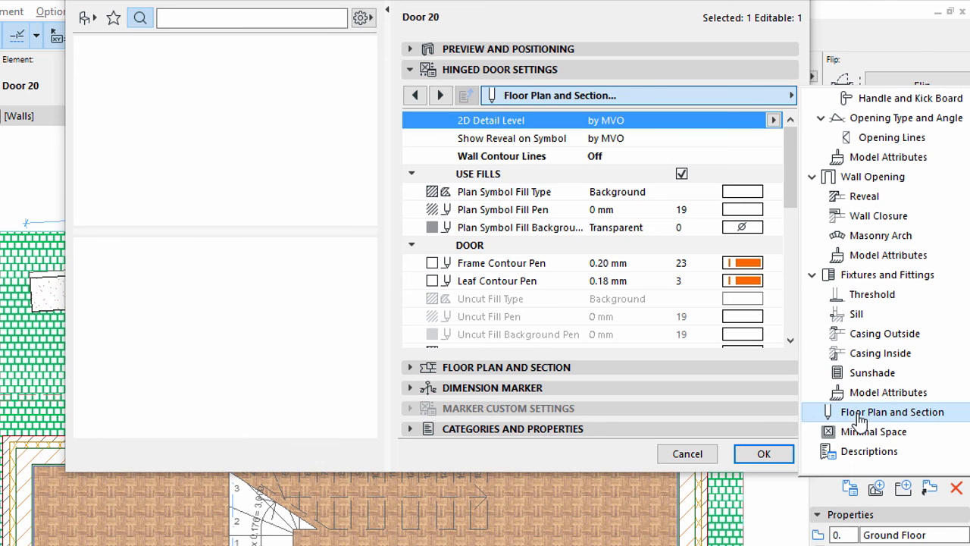
left_click(772, 227)
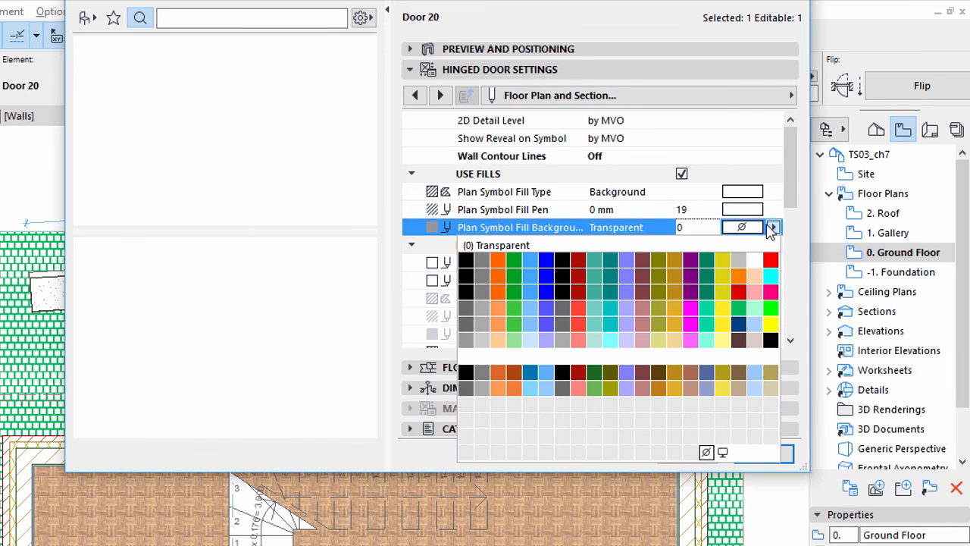
left_click(755, 263)
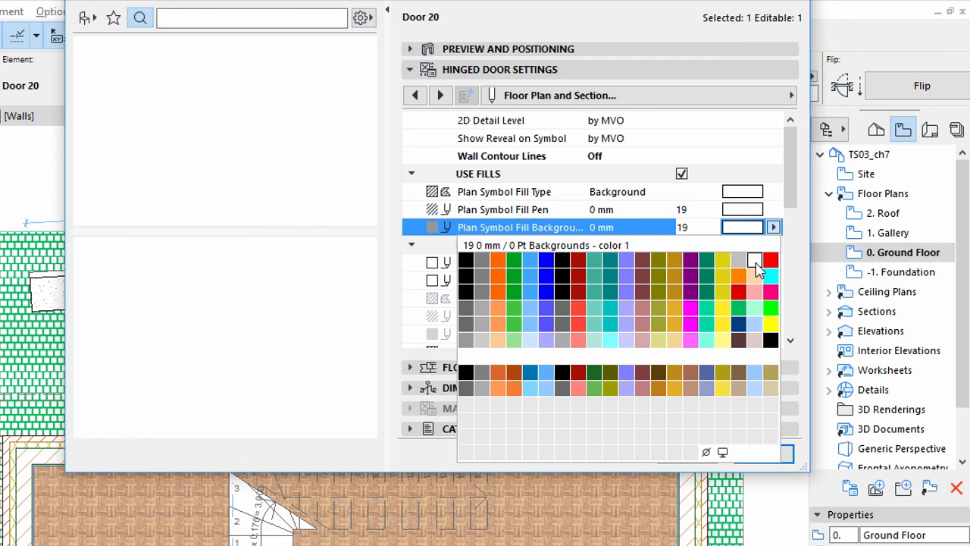
left_click(758, 263)
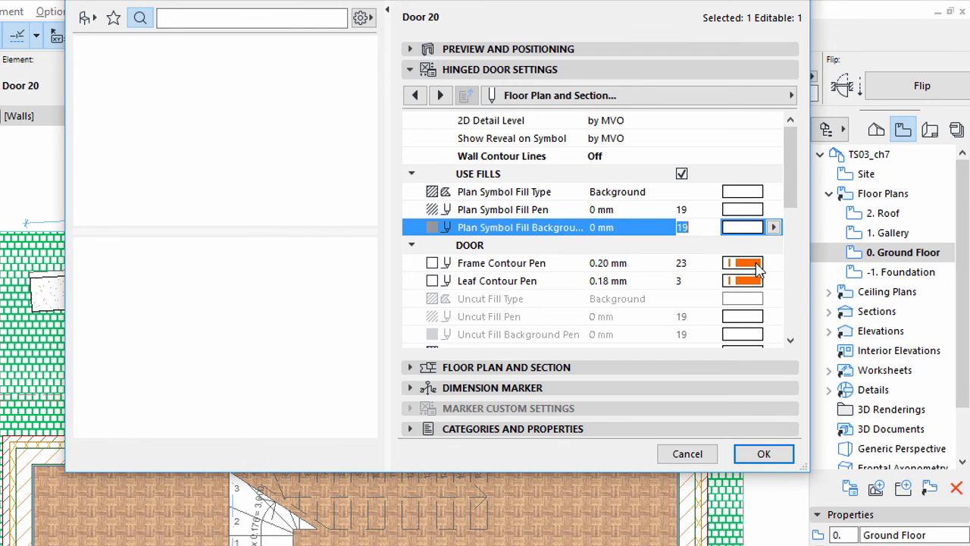
left_click(764, 455)
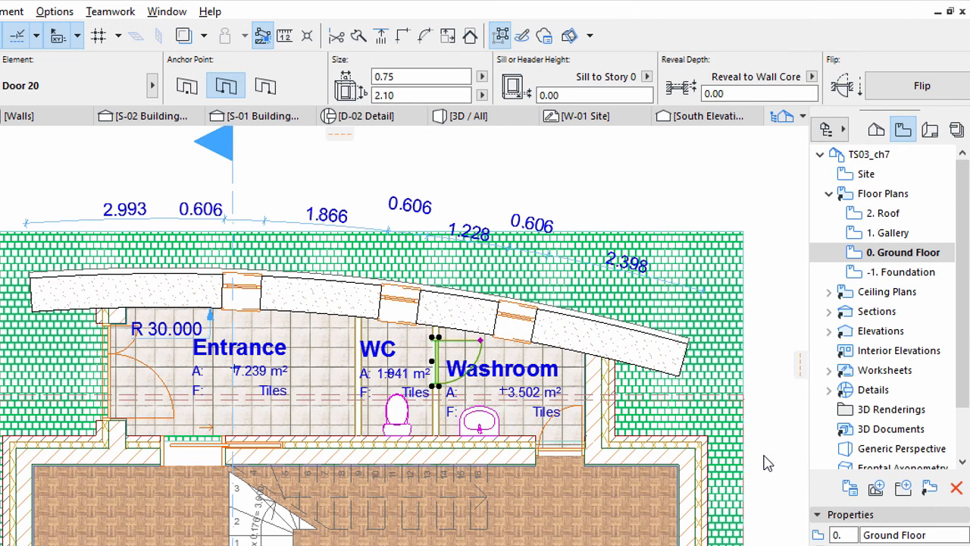
left_click(758, 371)
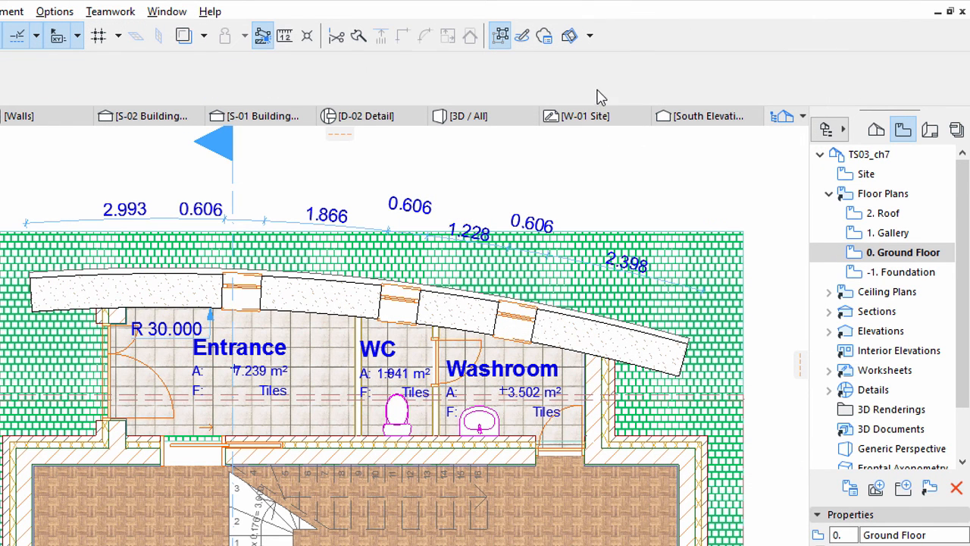